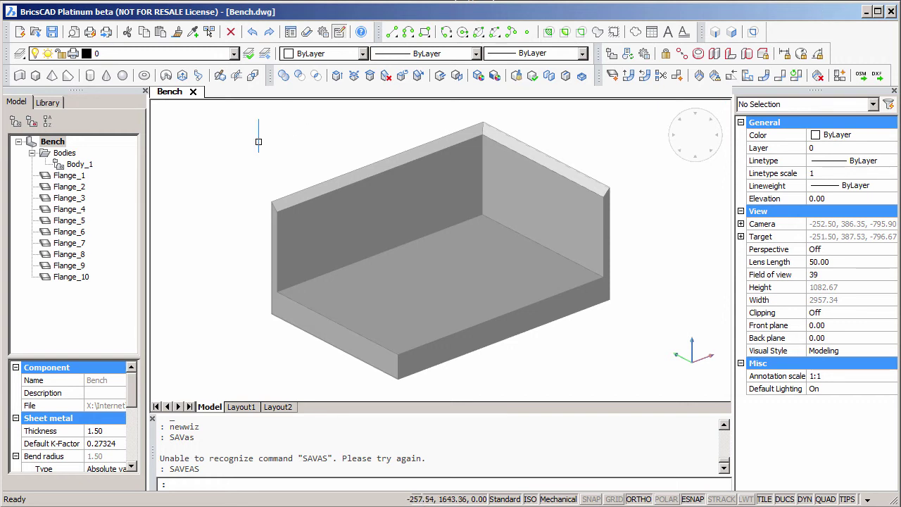
Step: Add the parameters Width = 1000 and Depth = 700 to the Bench model
right_click(56, 144)
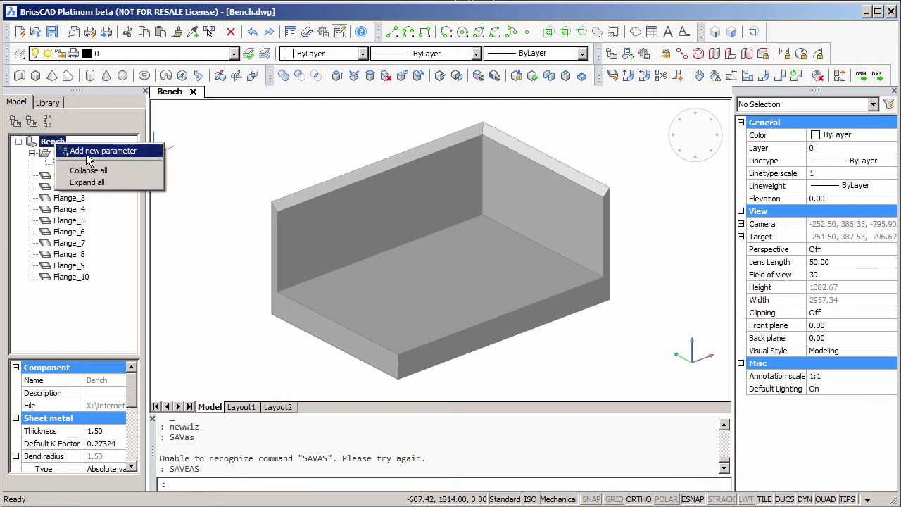
left_click(87, 157)
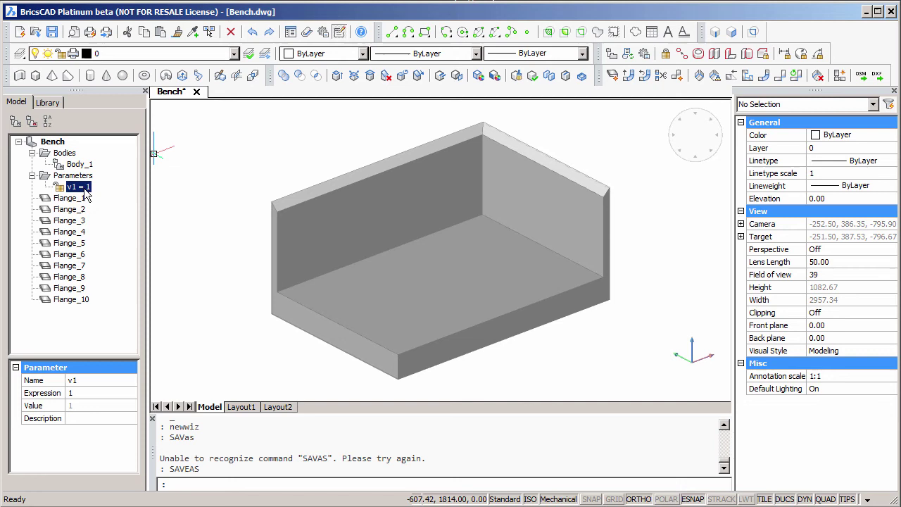
left_click(87, 380)
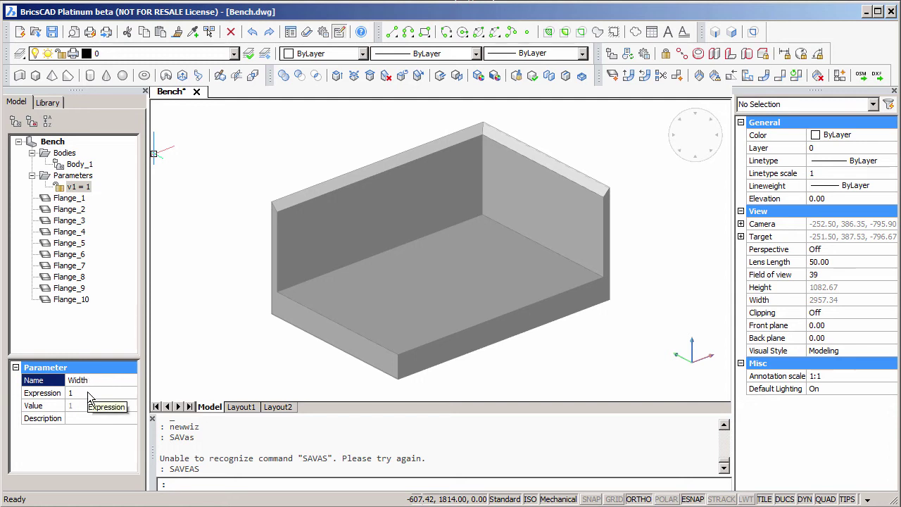
left_click(89, 396)
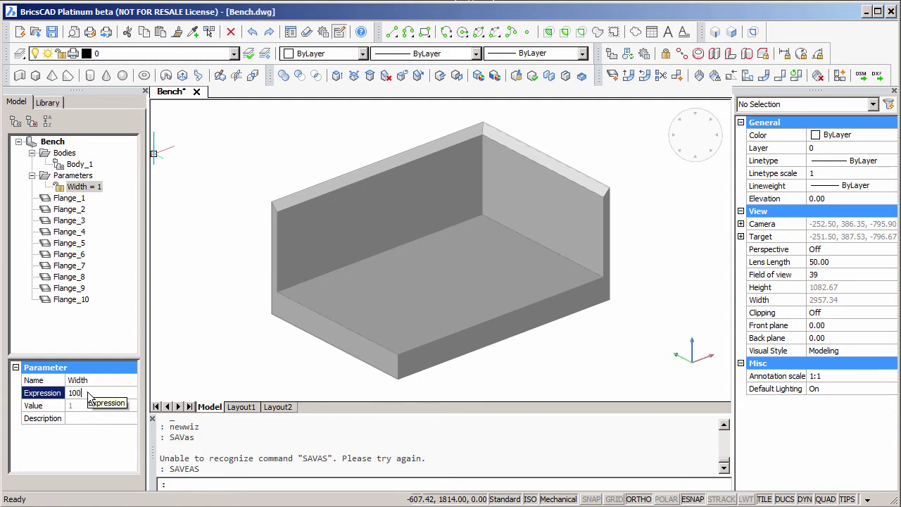
right_click(86, 178)
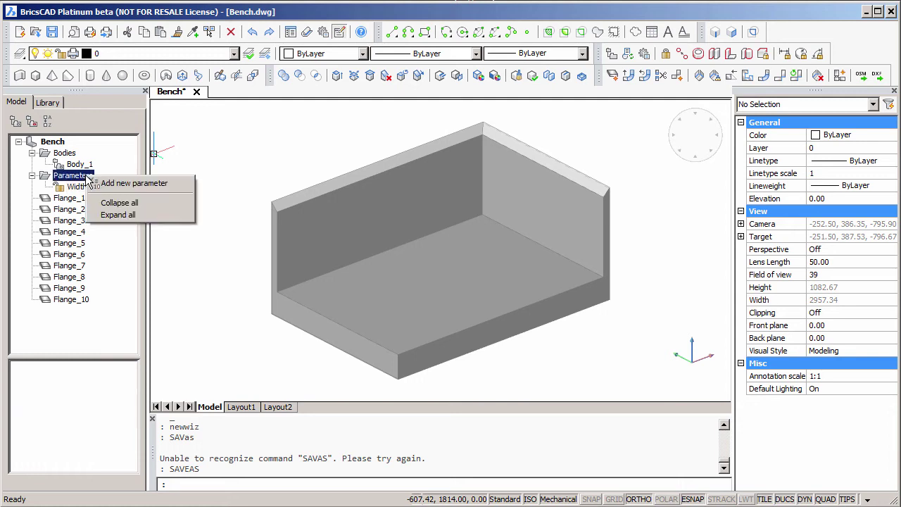
left_click(107, 186)
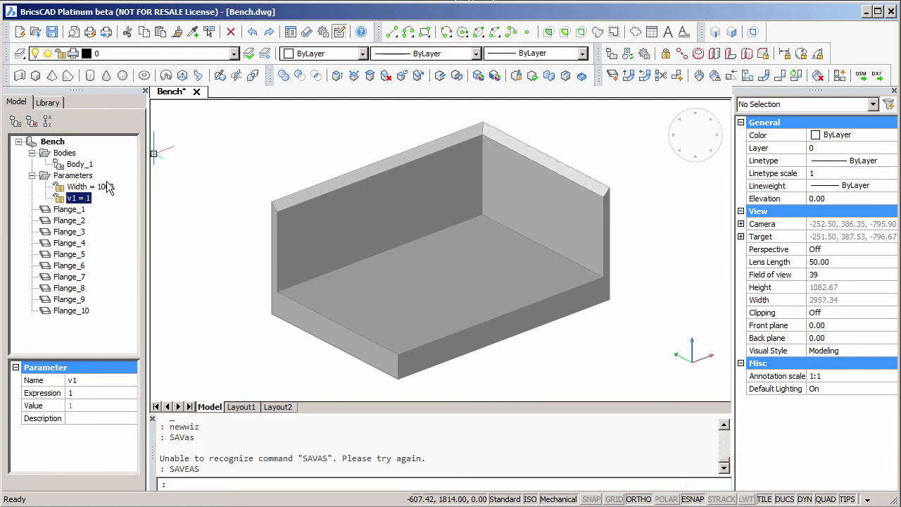
left_click(110, 381)
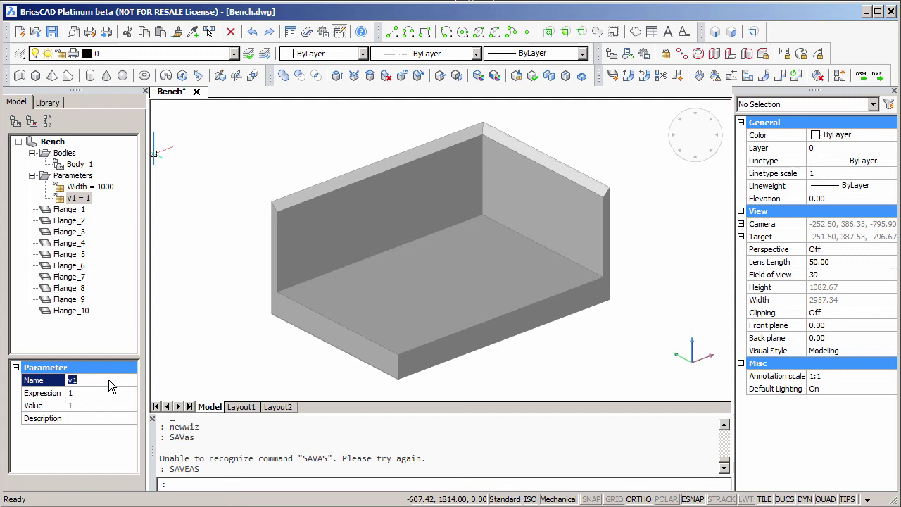
type("Depth")
left_click(98, 393)
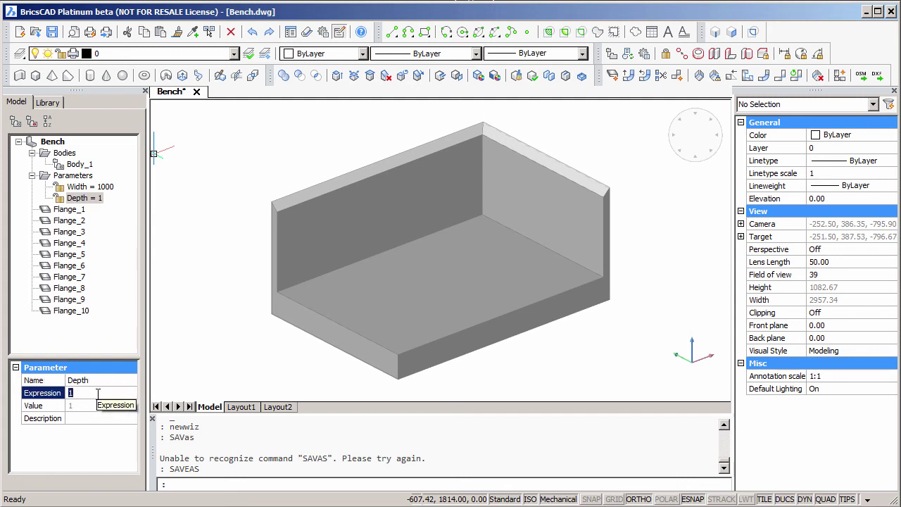
Step: Add the parameters Thickness = 100 and BackTh = 30
right_click(80, 178)
left_click(99, 185)
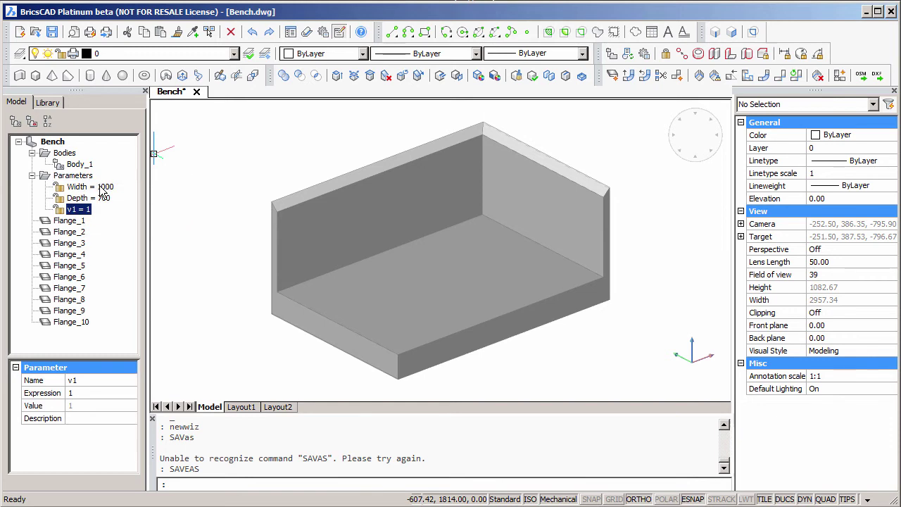
left_click(93, 380)
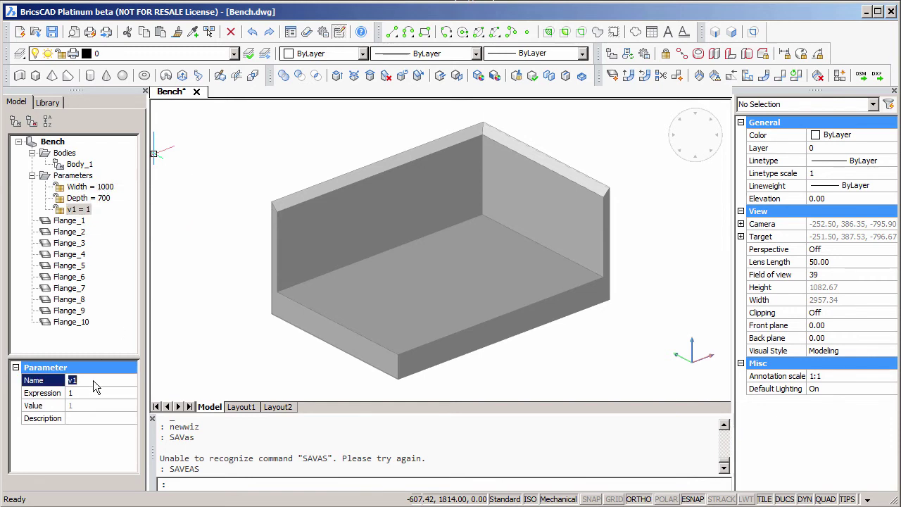
type("Thickness")
left_click(88, 394)
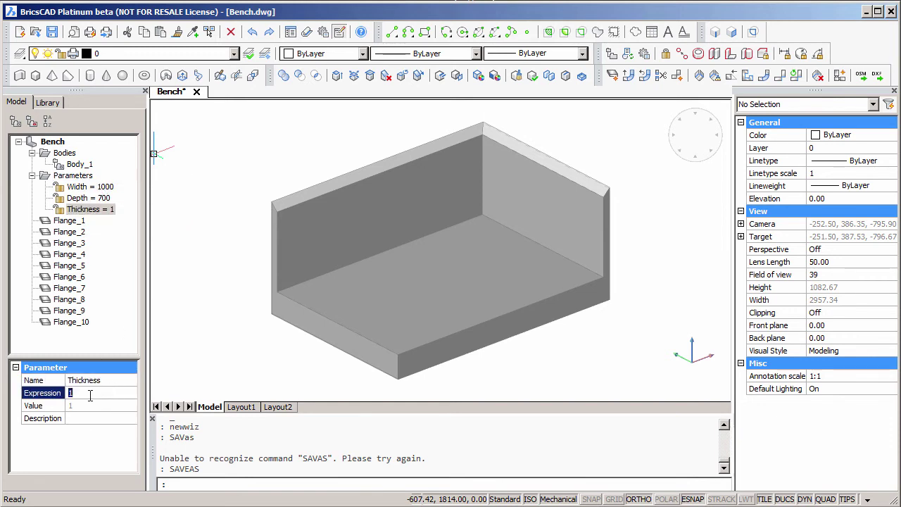
right_click(86, 178)
left_click(123, 184)
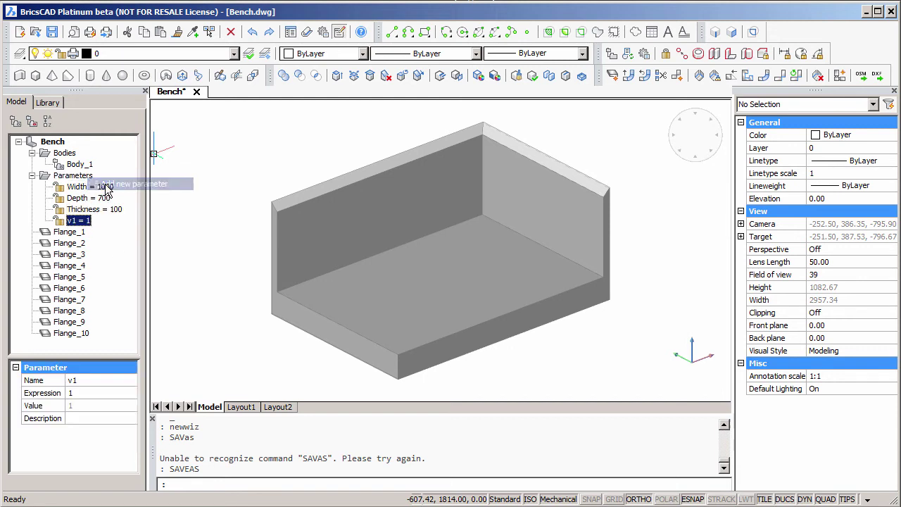
left_click(92, 381)
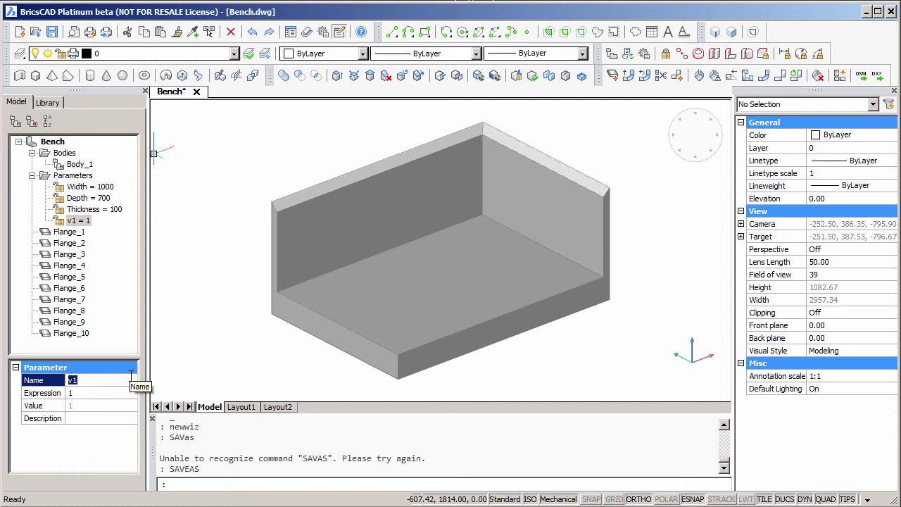
type("BackTh")
left_click(92, 396)
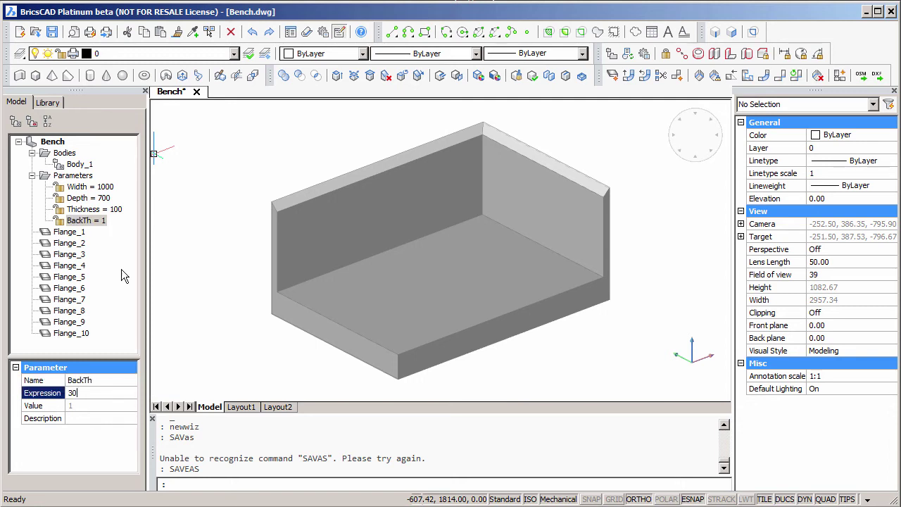
Step: Add the BackHt parameter with value 350
right_click(81, 180)
left_click(102, 183)
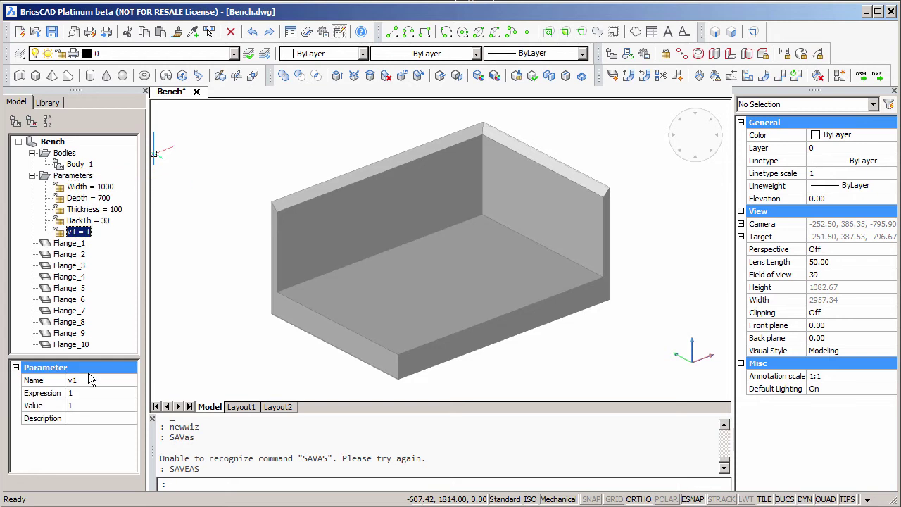
left_click(88, 380)
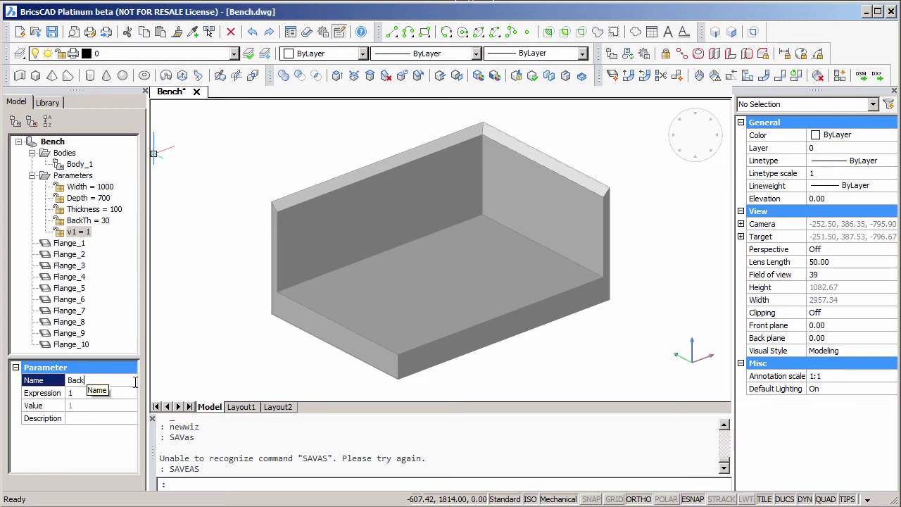
left_click(117, 392)
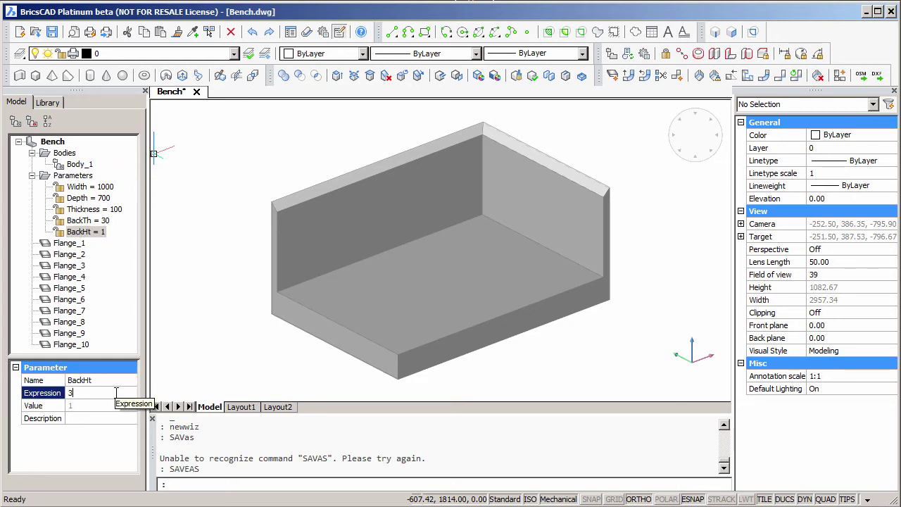
key("Return")
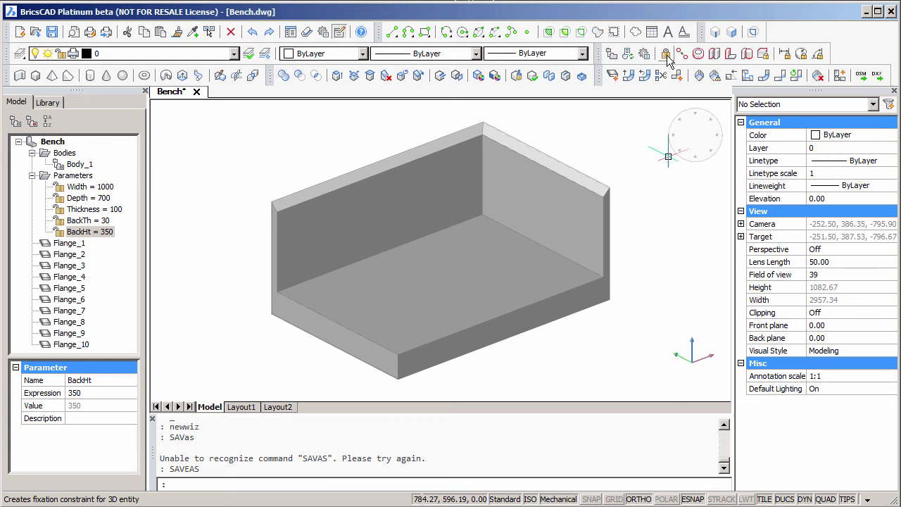
Step: Use DMFIX3D on the bottom face (Fix_1) and each wall's top face (Fix_2, Fix_3)
left_click(666, 56)
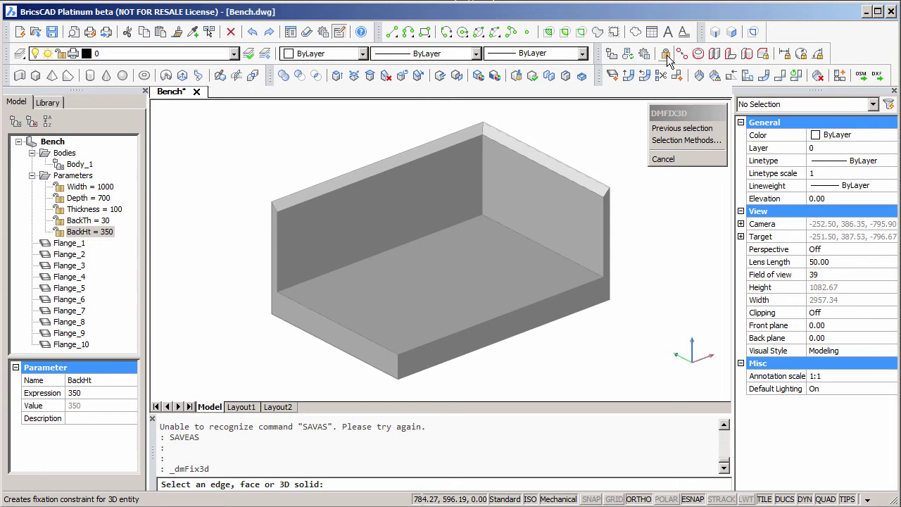
left_click(451, 252)
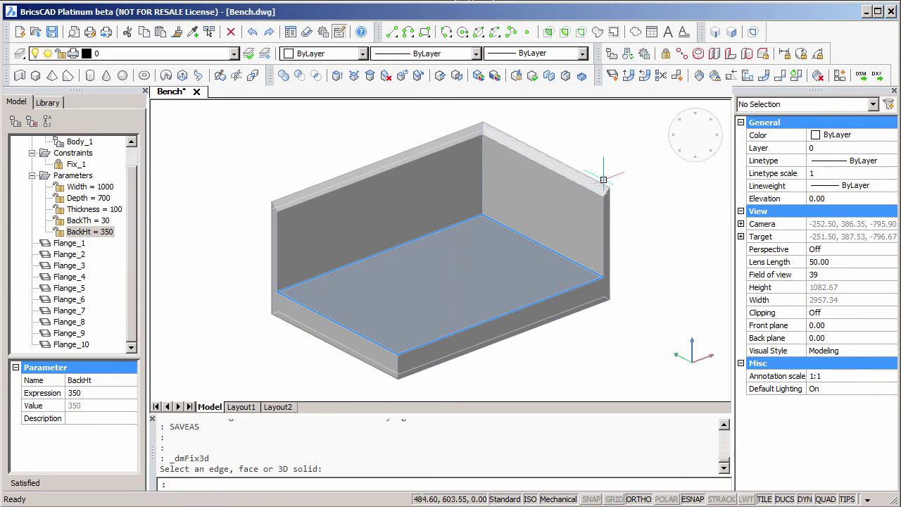
middle_click_drag(637, 168, 397, 155, "shift")
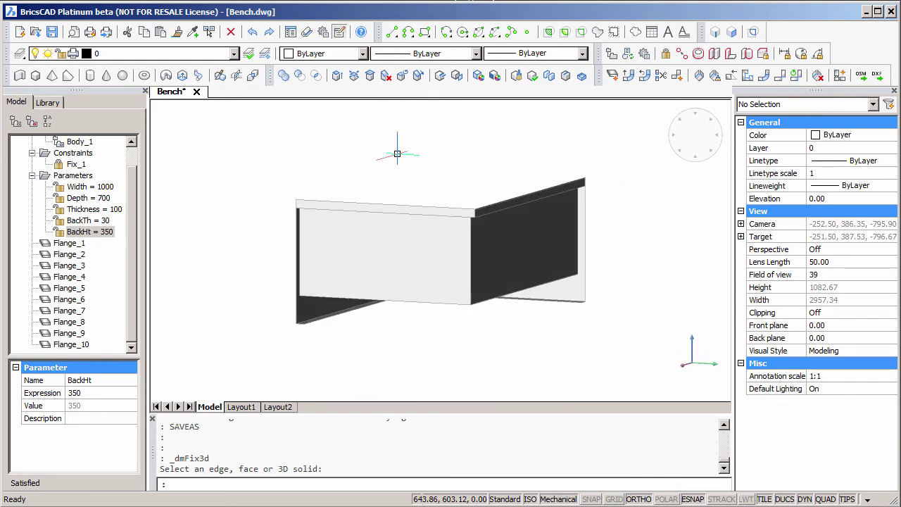
left_click(666, 54)
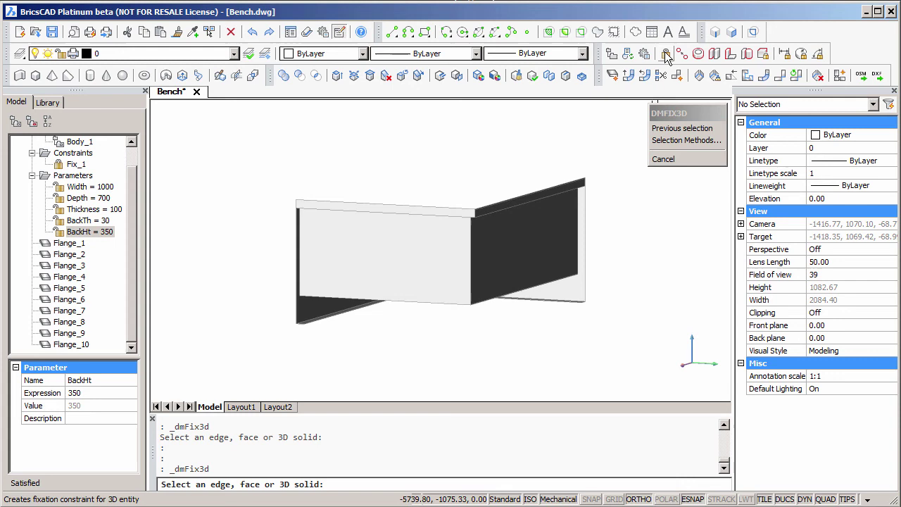
scroll(512, 199, "up", 3)
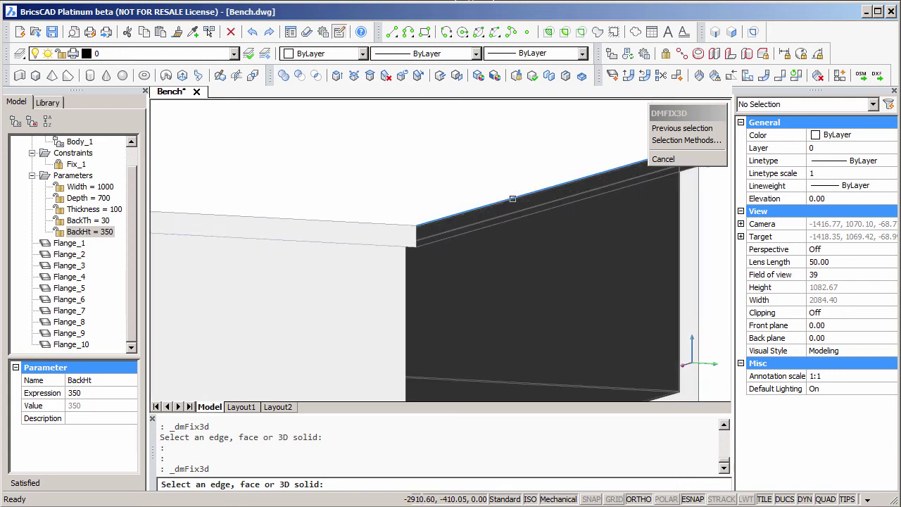
left_click(493, 213)
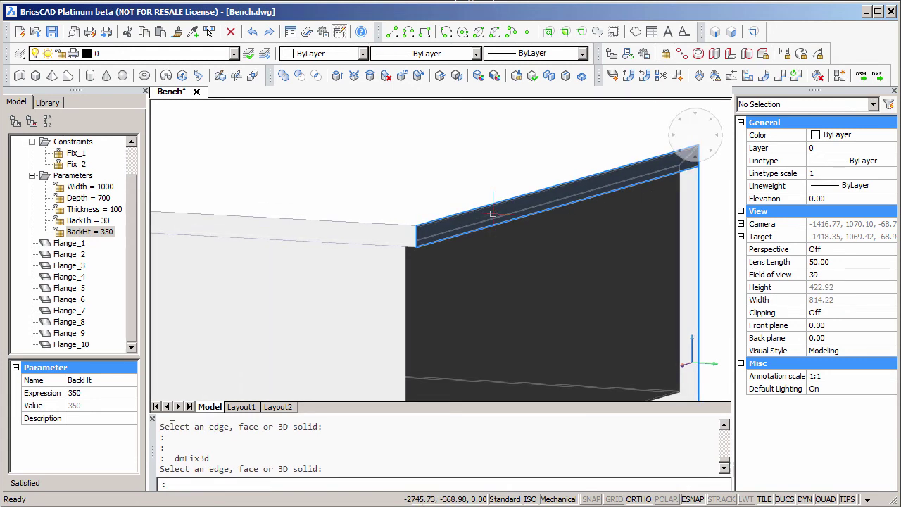
left_click(666, 54)
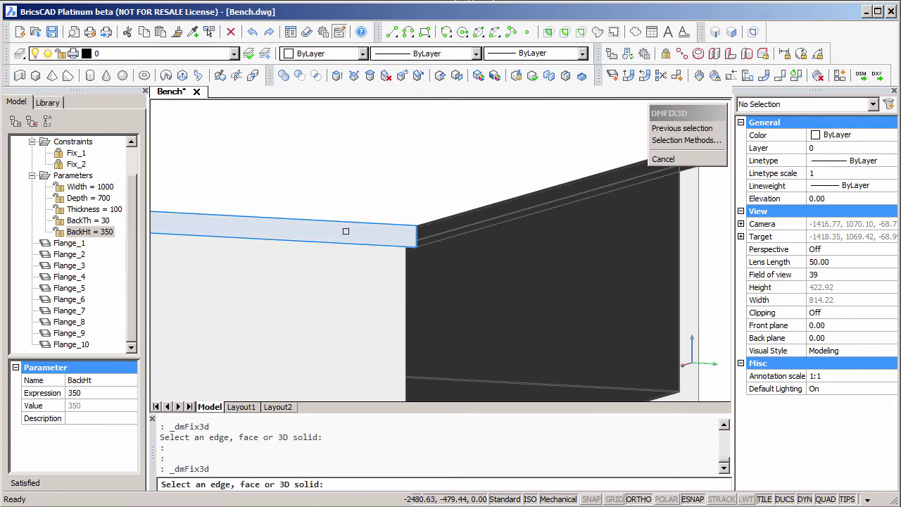
left_click(346, 231)
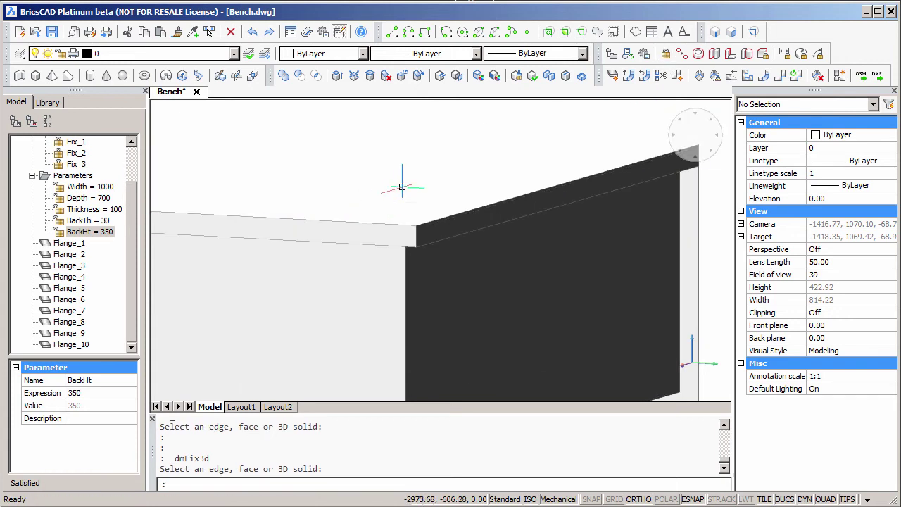
left_click(670, 147)
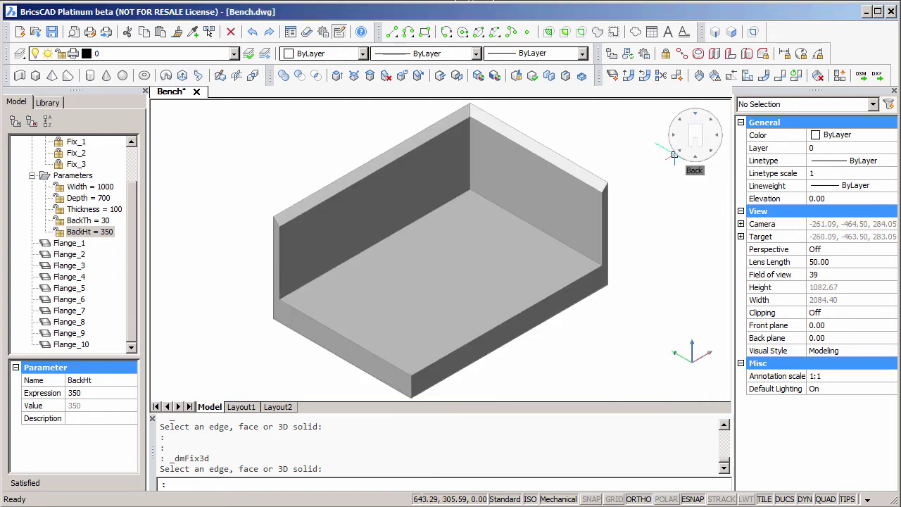
Step: Add a 1000 distance constraint between opposite faces across the bench's width
left_click(786, 57)
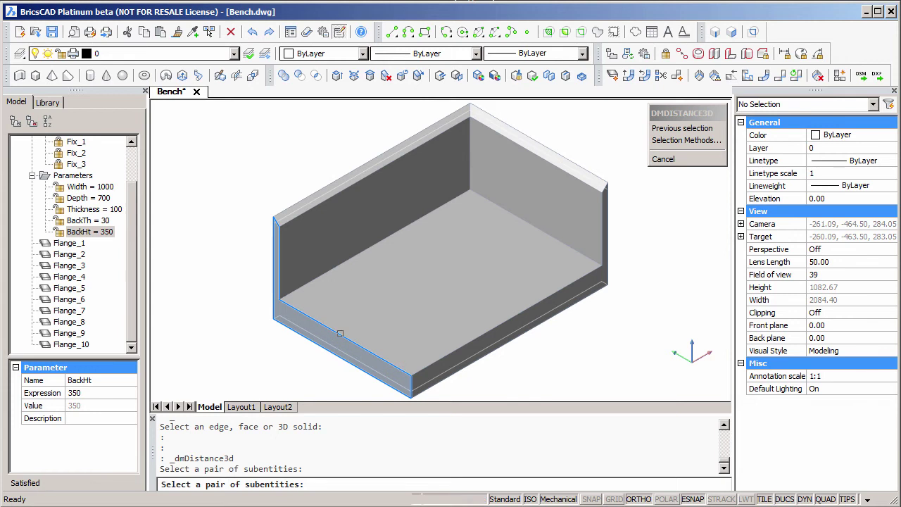
scroll(553, 150, "up", 2)
scroll(554, 150, "up", 2)
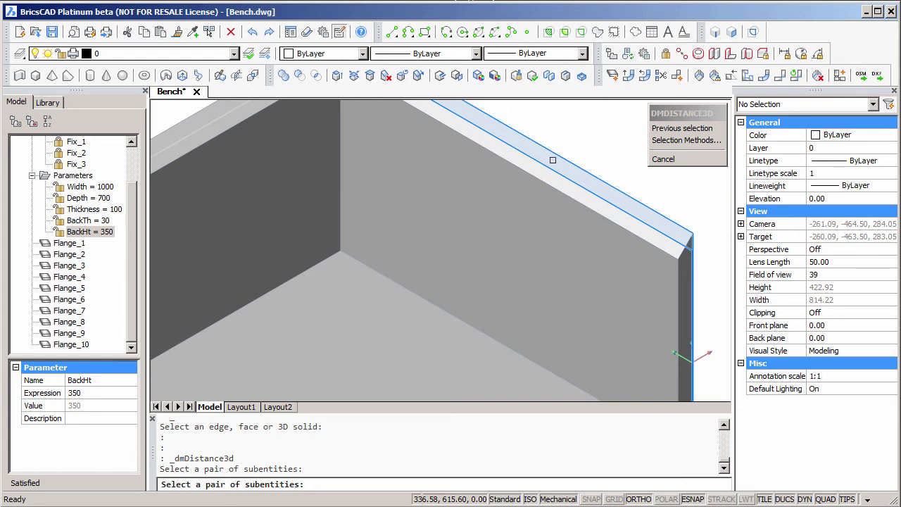
left_click(553, 160)
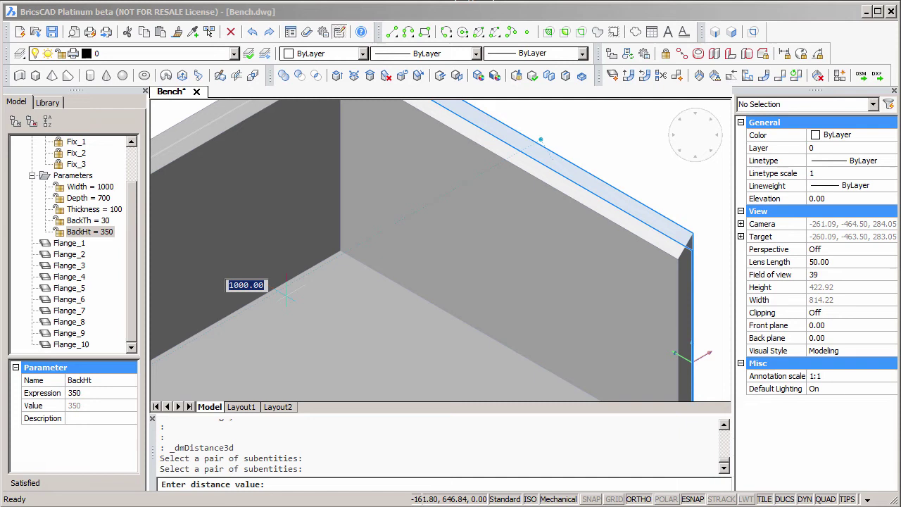
key("Return")
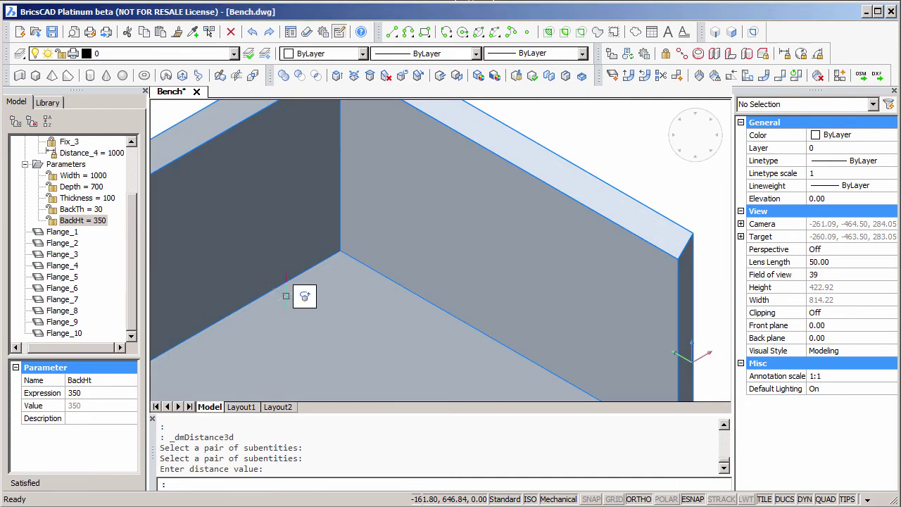
Step: Set the Distance_4 constraint's expression to Width
left_click_drag(134, 271, 134, 239)
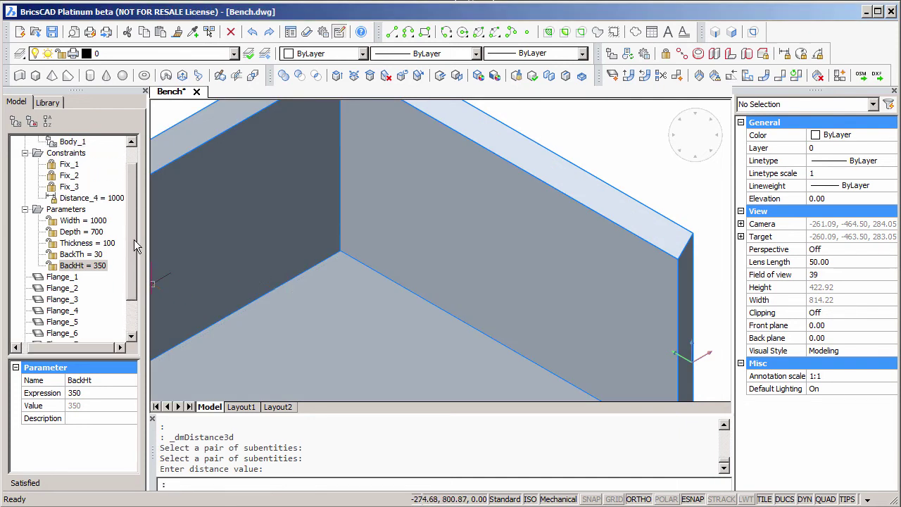
left_click(74, 201)
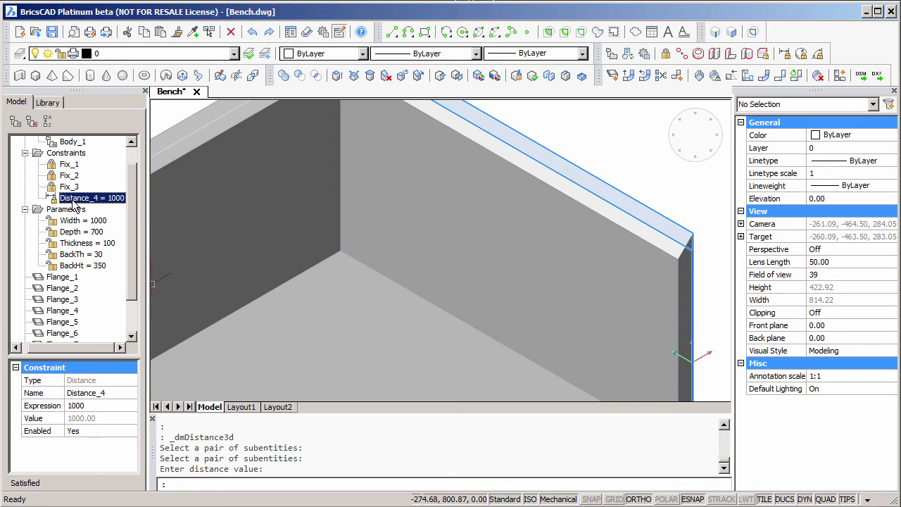
left_click(92, 406)
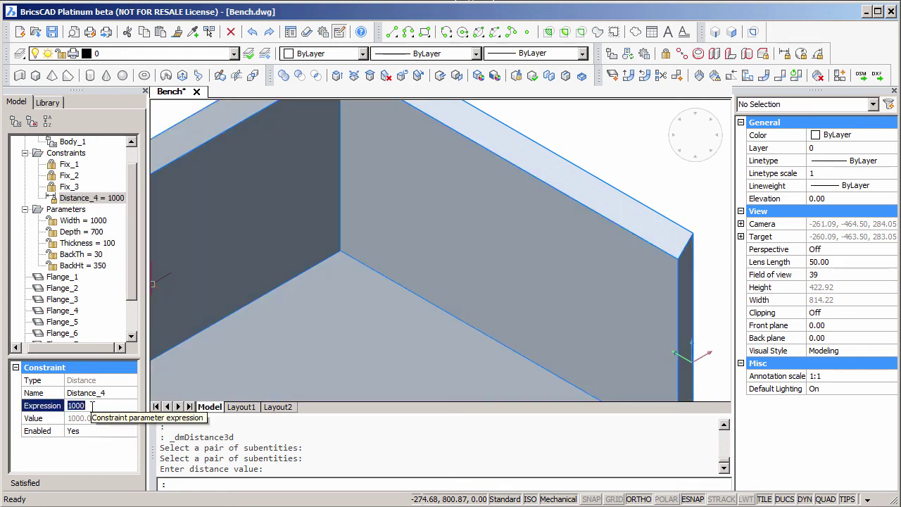
type("W")
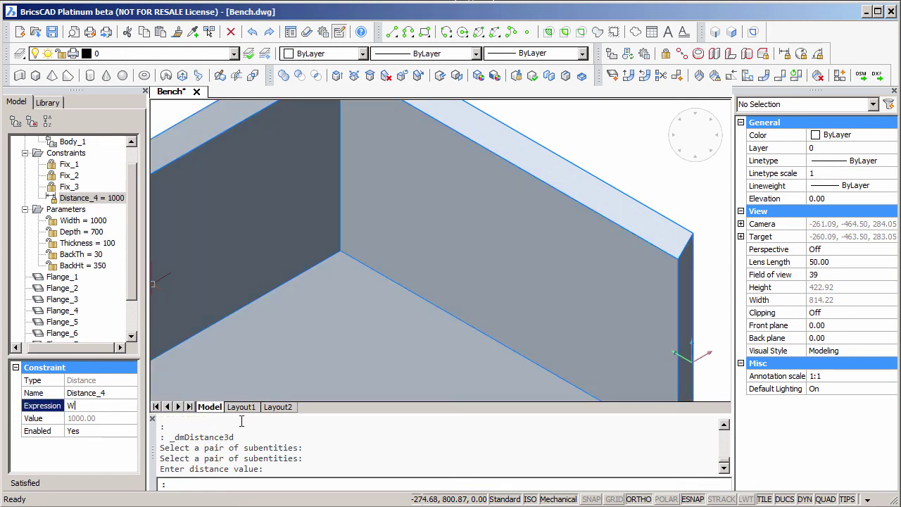
type("idth")
key("Return")
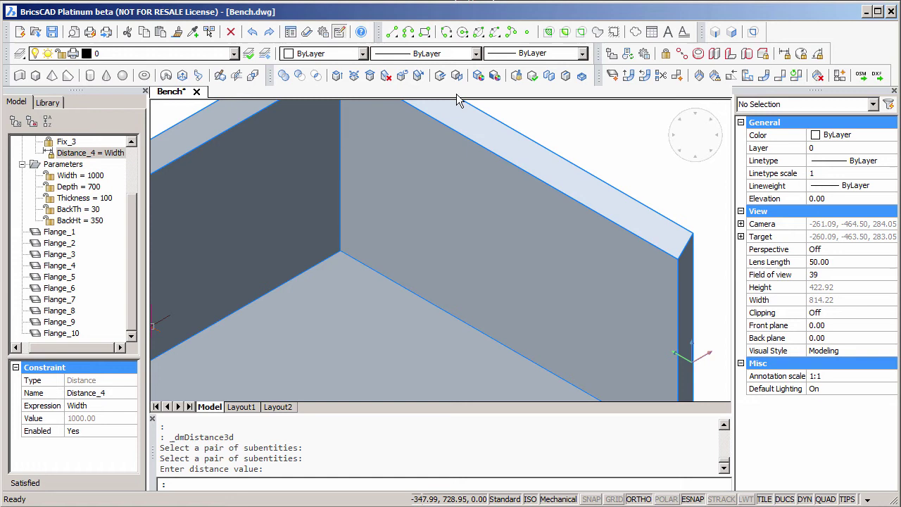
scroll(493, 152, "down", 5)
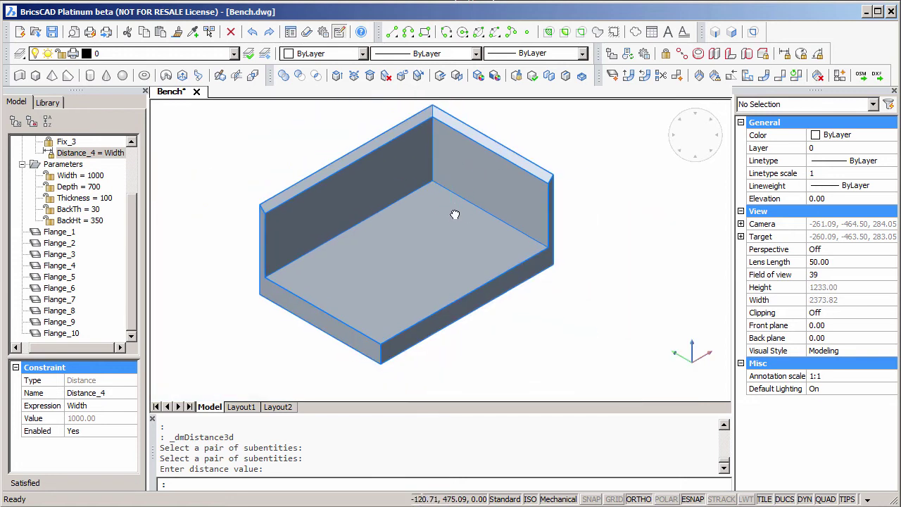
Step: Add a 700 distance constraint between the bench's front and back faces
left_click(786, 53)
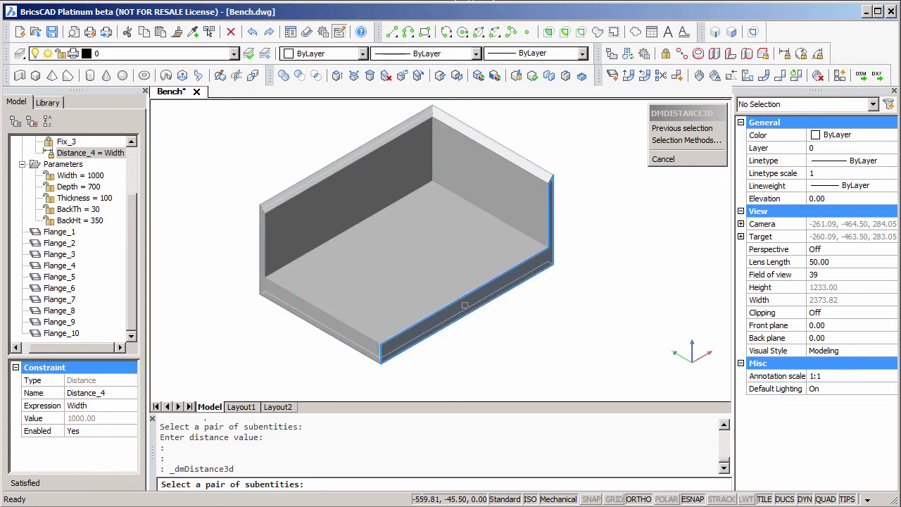
left_click(464, 305)
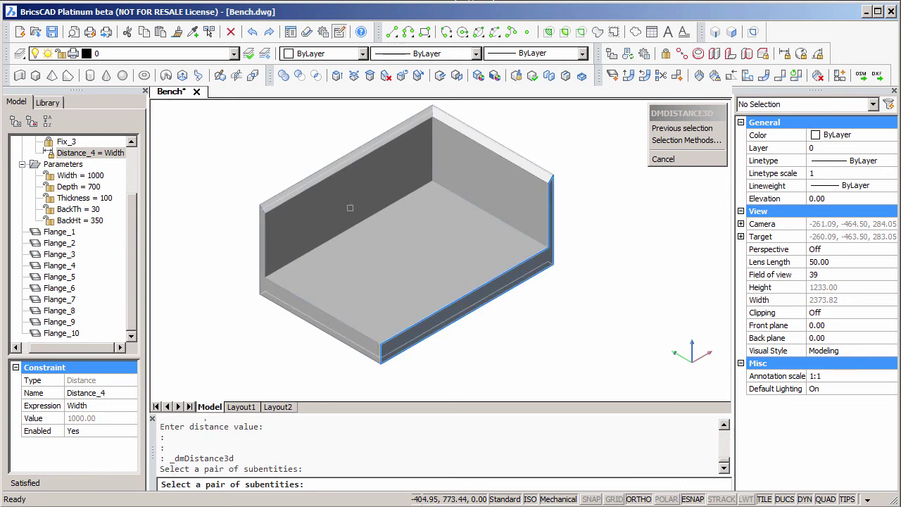
scroll(419, 271, "up", 6)
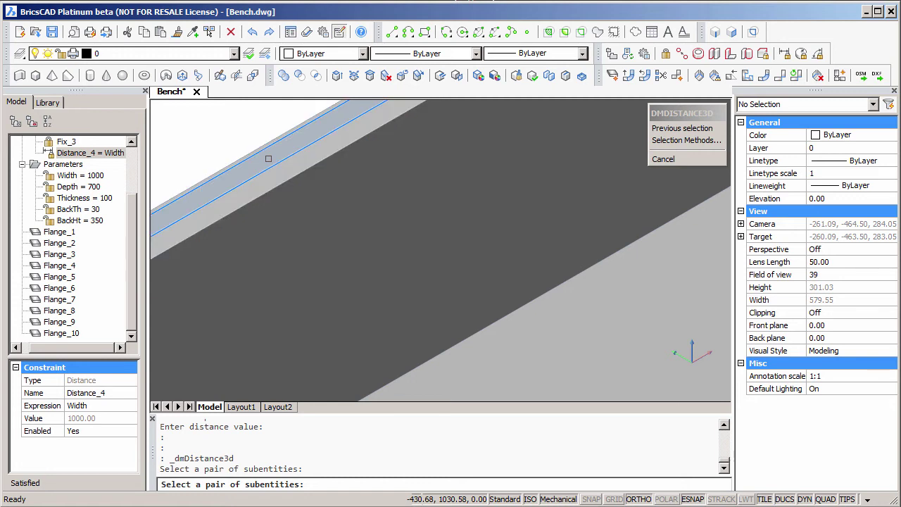
left_click(268, 159)
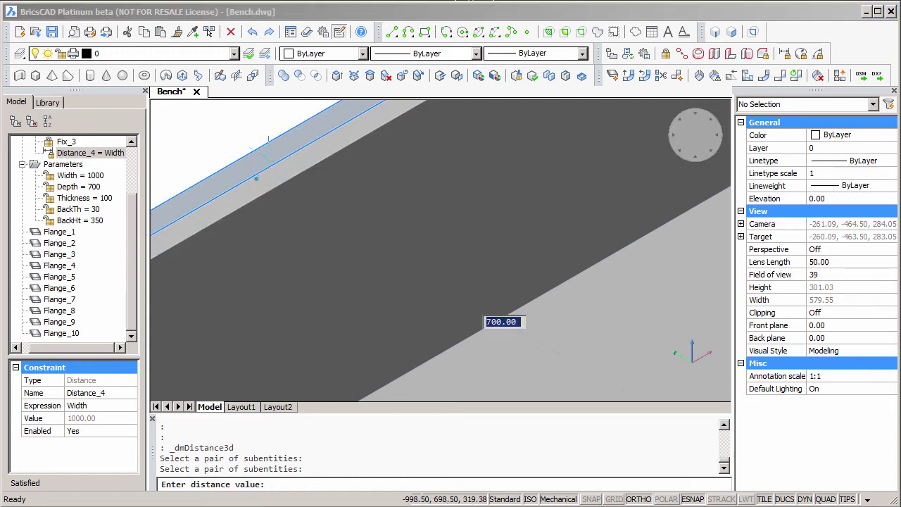
key("Return")
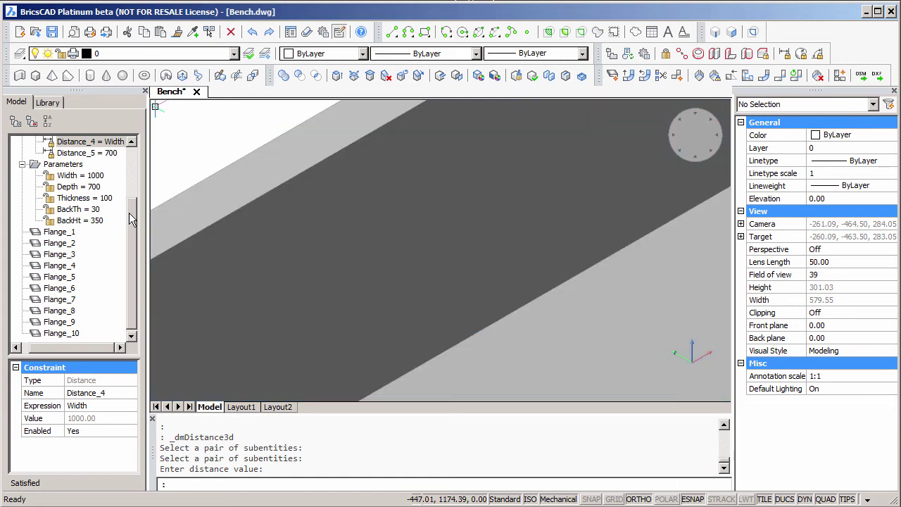
Step: Set the Distance_5 constraint's expression to Depth
scroll(126, 208, "up", 1)
left_click(93, 165)
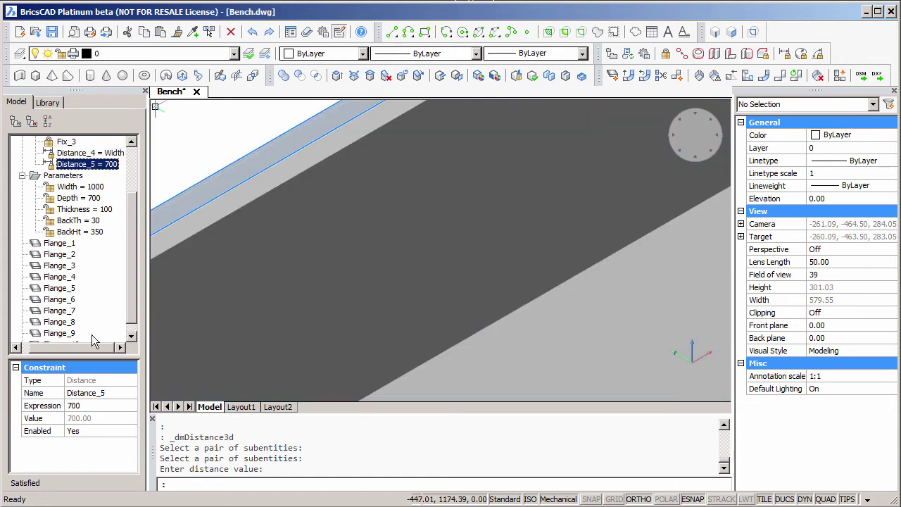
left_click(93, 406)
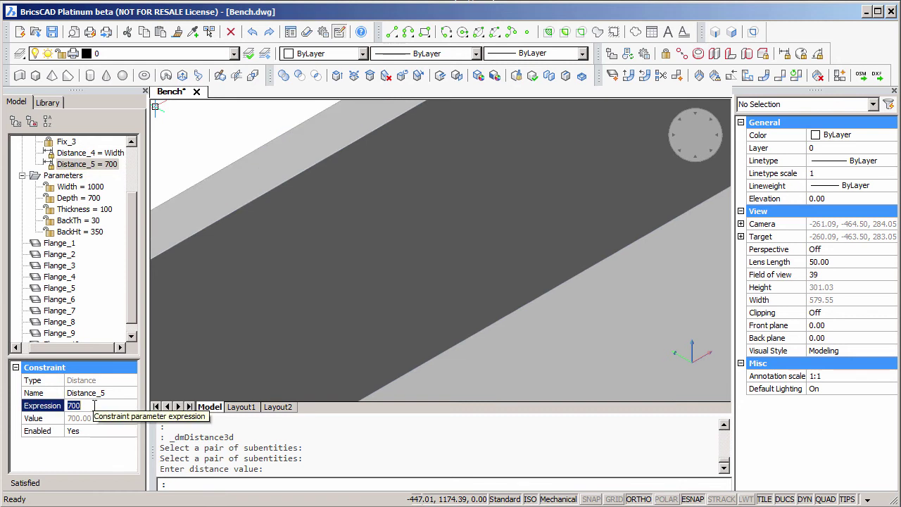
type("Depth")
key("Return")
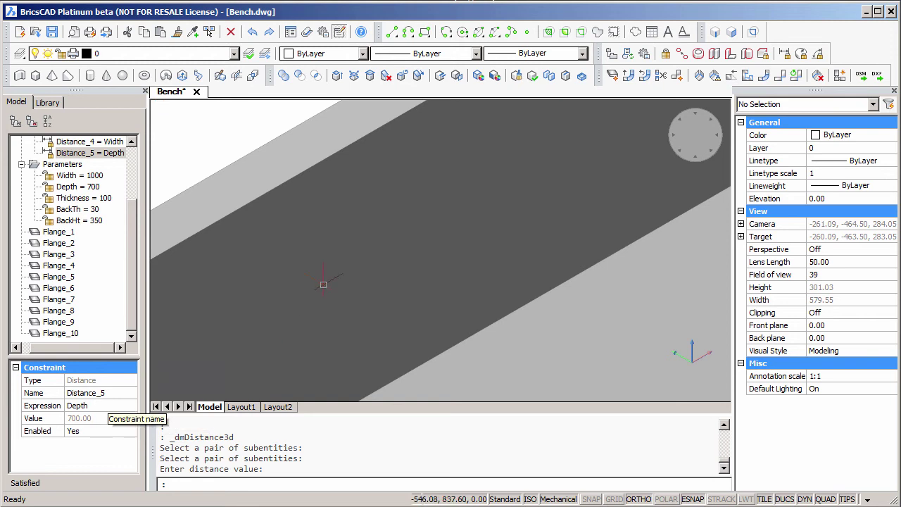
scroll(338, 266, "down", 5)
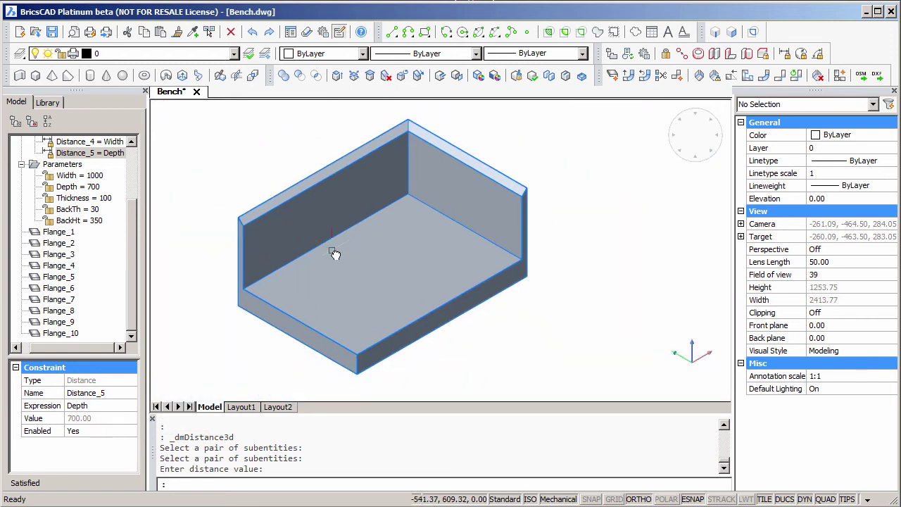
Step: Add a 100 distance constraint between the slab's top and bottom faces
left_click(784, 55)
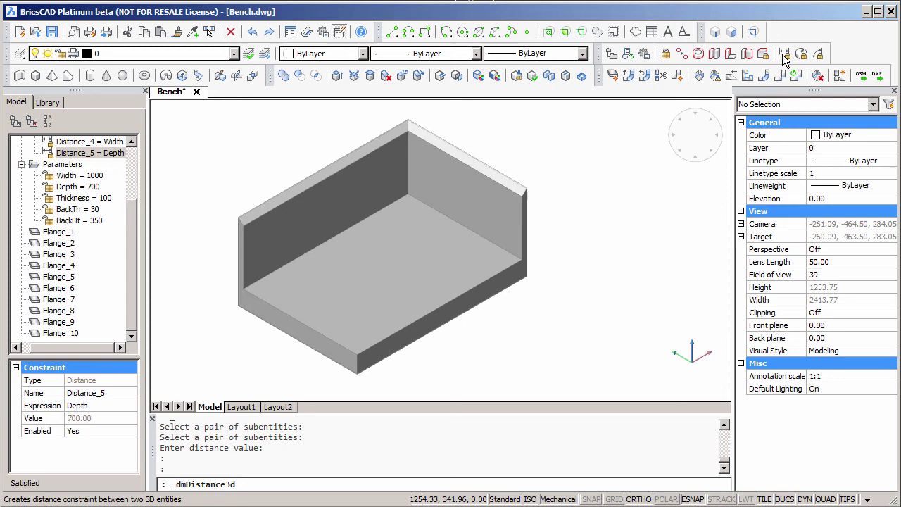
scroll(442, 283, "up", 6)
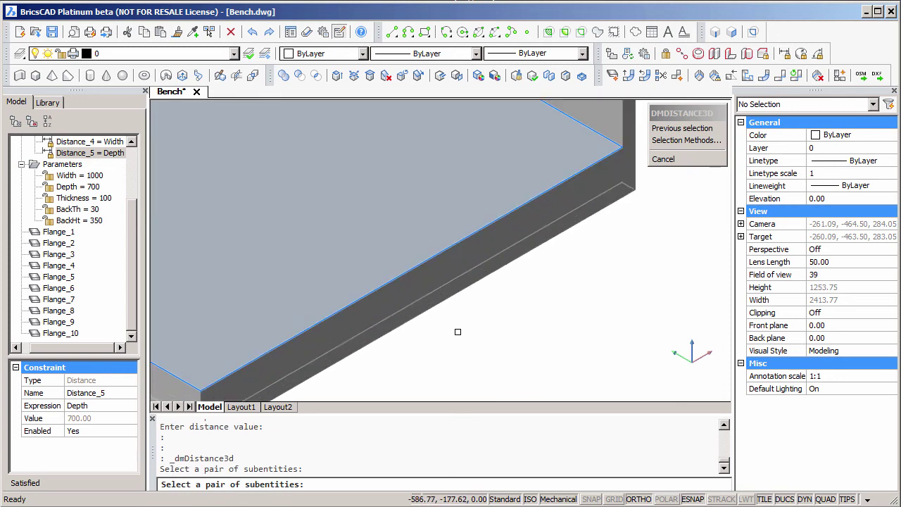
left_click(376, 259)
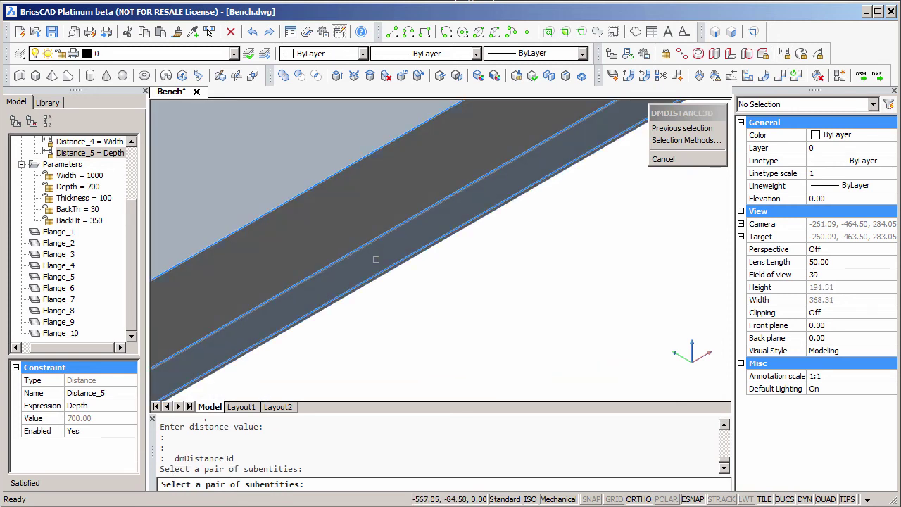
left_click(376, 258)
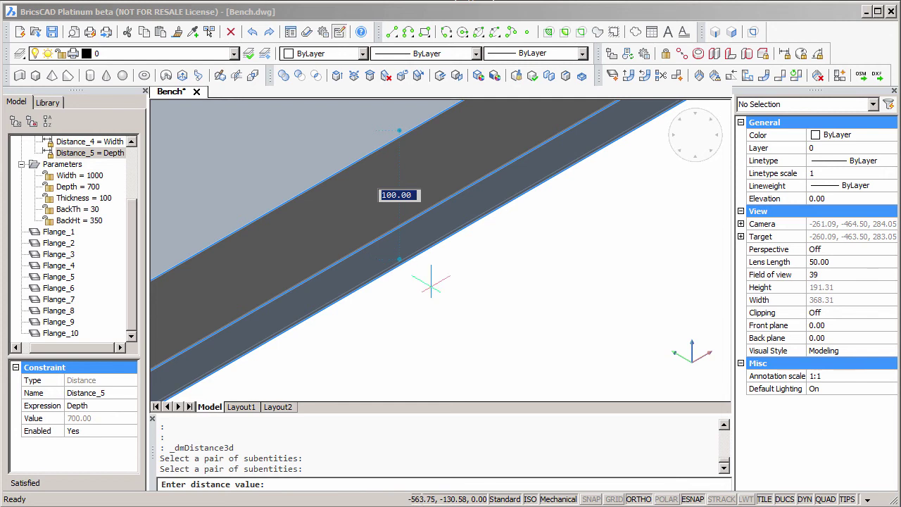
key("Return")
Step: Set the Distance_6 constraint's expression to Thickness
left_click(106, 153)
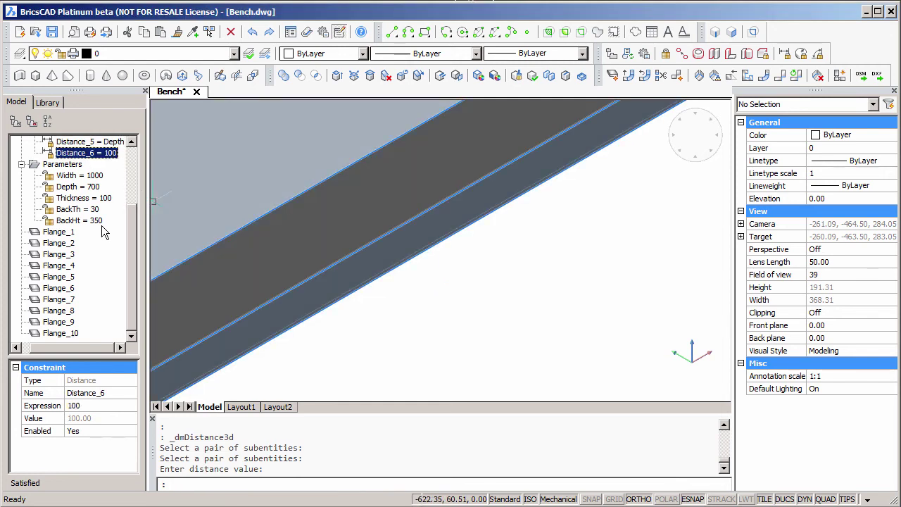
left_click(102, 405)
type("Th")
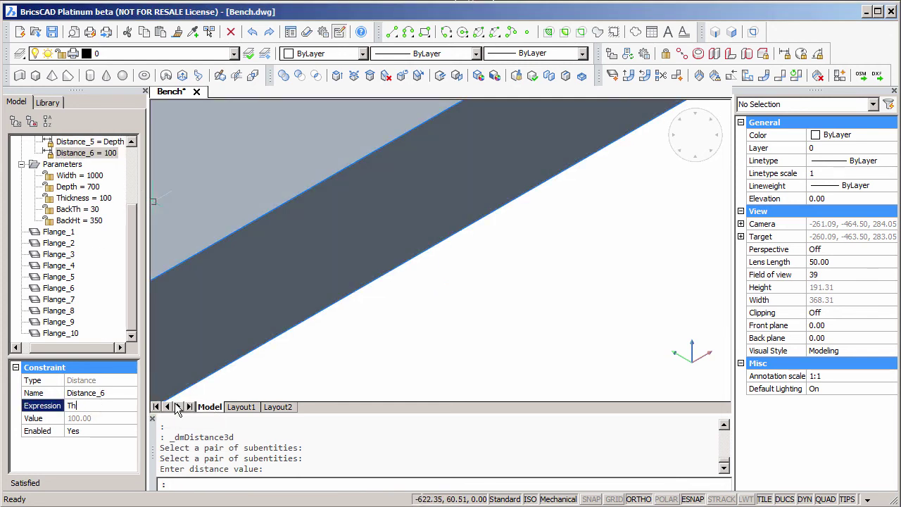
type("ickness")
key("Return")
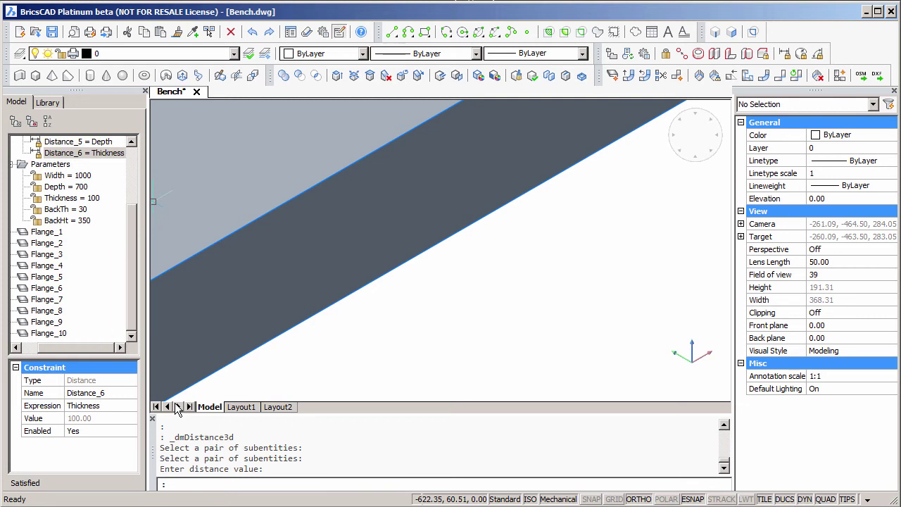
scroll(458, 315, "down", 6)
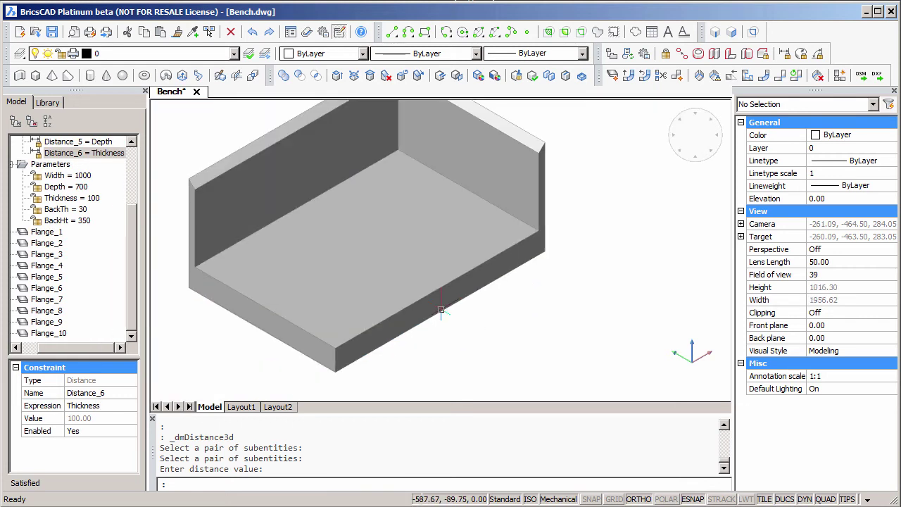
scroll(281, 253, "up", 6)
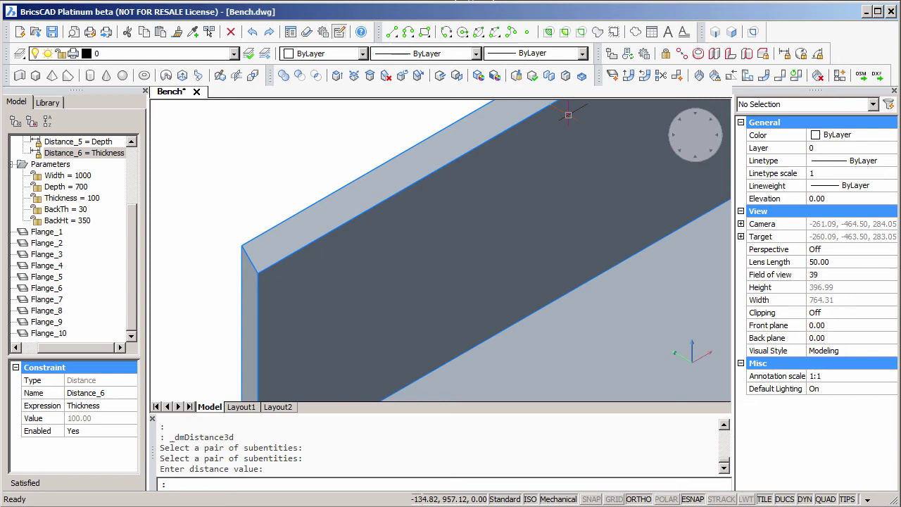
Step: Add a 30 distance constraint on the back wall top, Distance_7, linked to BackTh
left_click(787, 56)
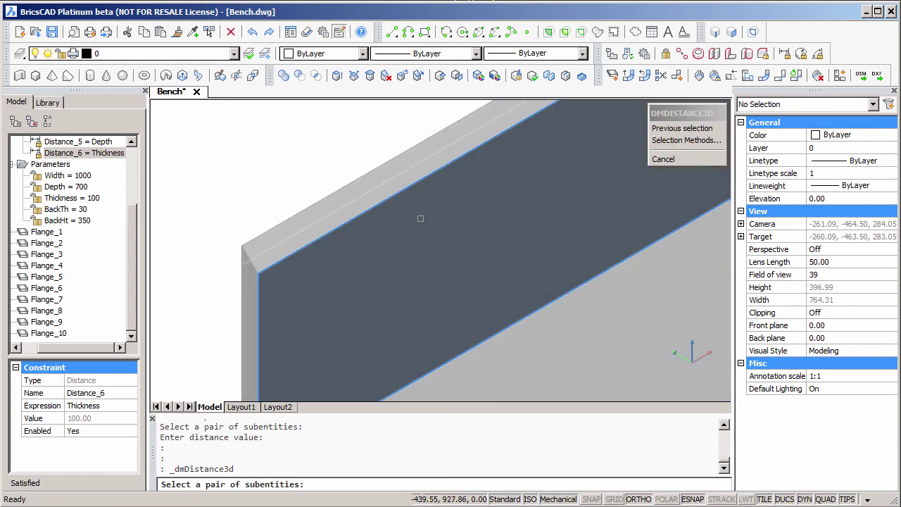
scroll(296, 227, "up", 4)
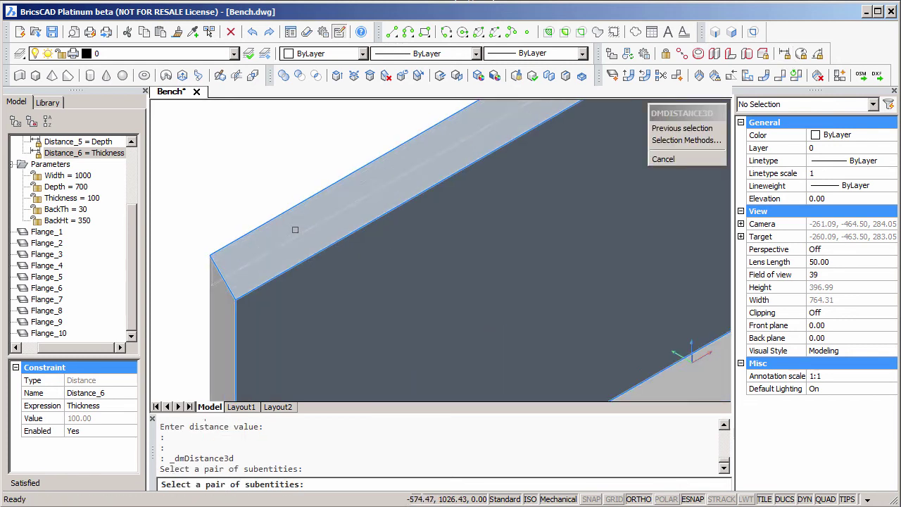
left_click(284, 225)
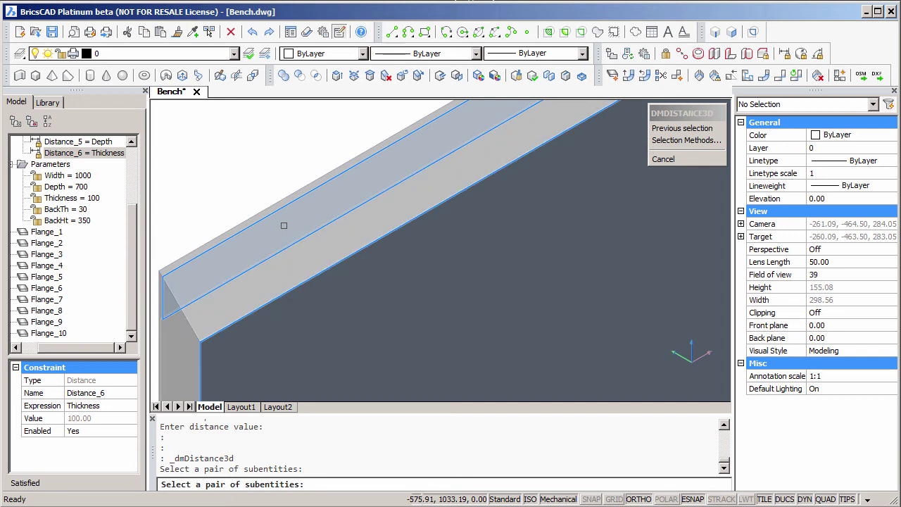
left_click(284, 225)
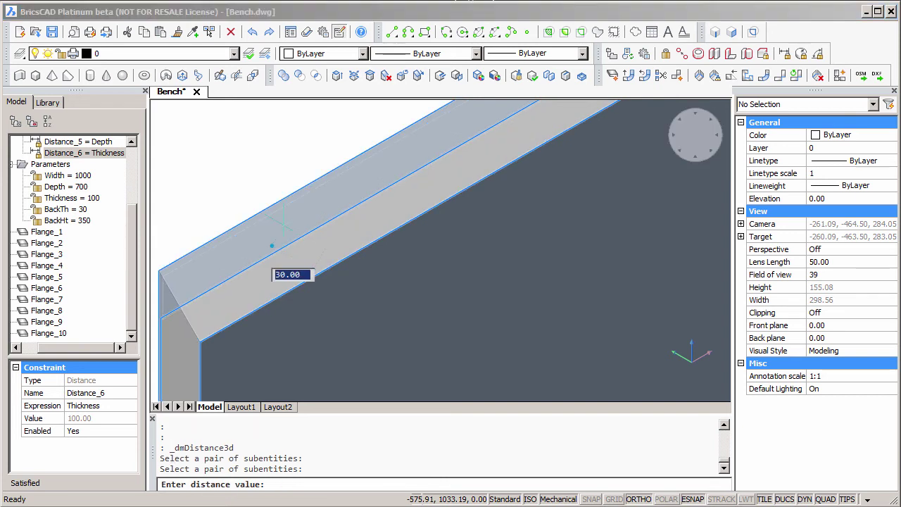
key("Return")
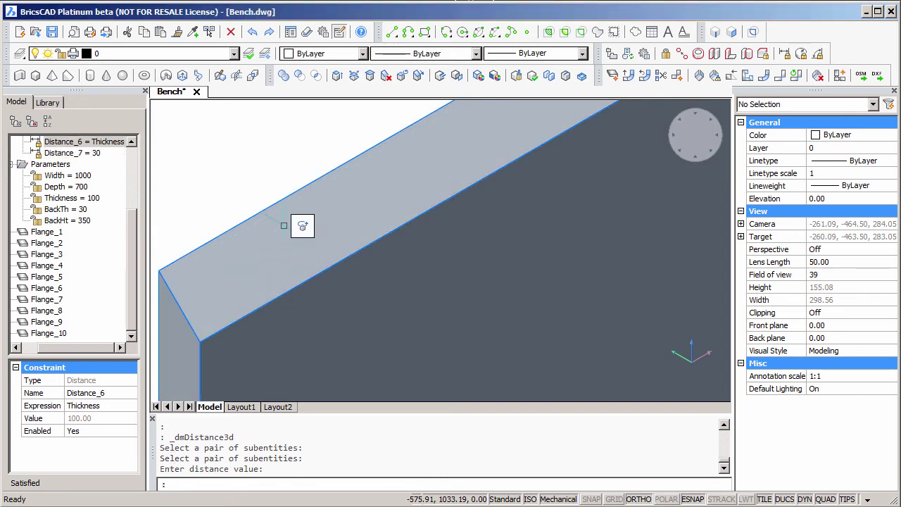
left_click(95, 153)
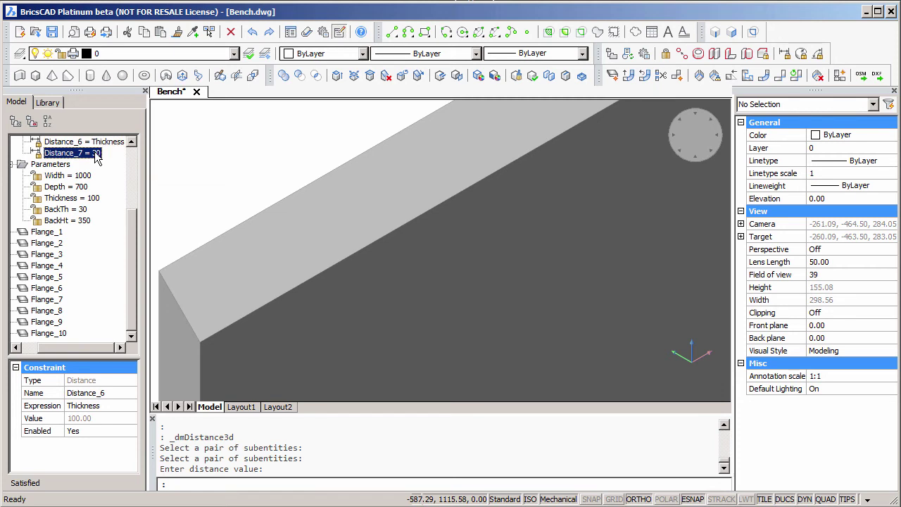
left_click(97, 405)
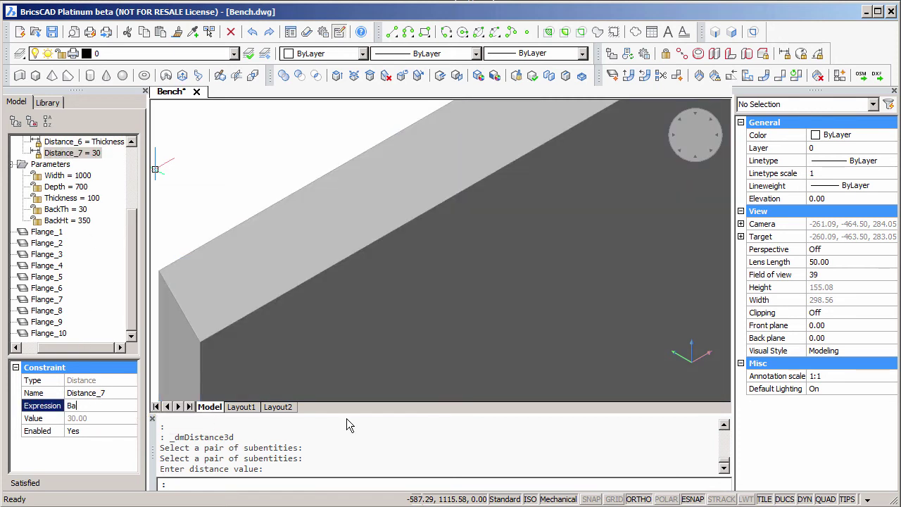
key("Return")
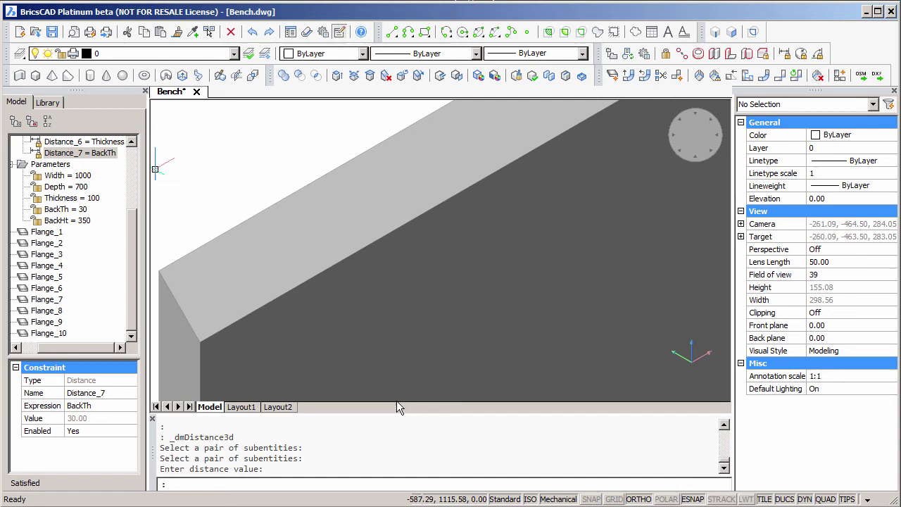
scroll(380, 276, "down", 3)
scroll(380, 276, "down", 3)
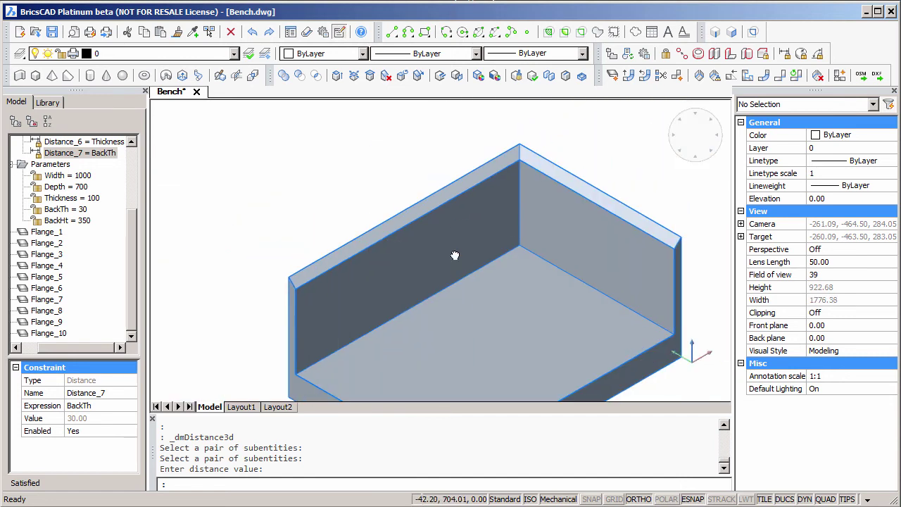
scroll(362, 274, "up", 3)
scroll(496, 229, "up", 2)
Step: Add a second 30 back-panel distance constraint, Distance_8, with expression BackTh
key("Return")
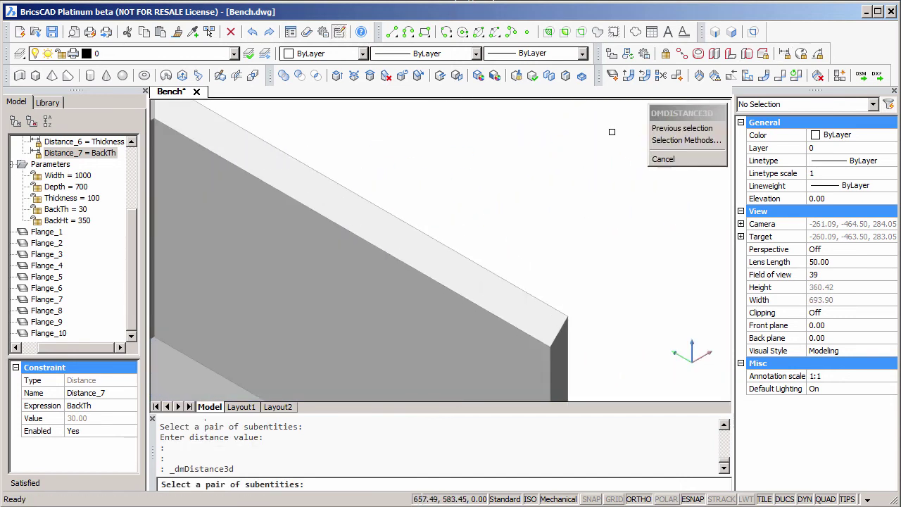
left_click(453, 256)
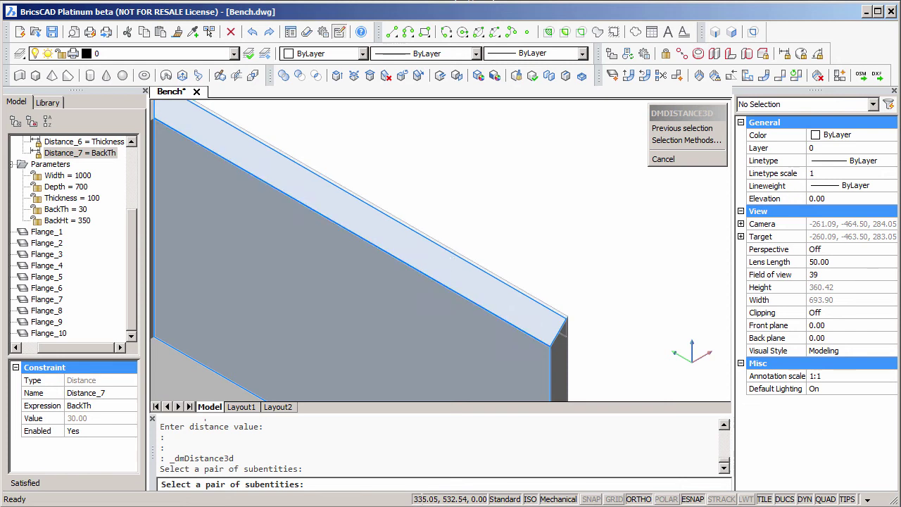
left_click(451, 255)
key("Return")
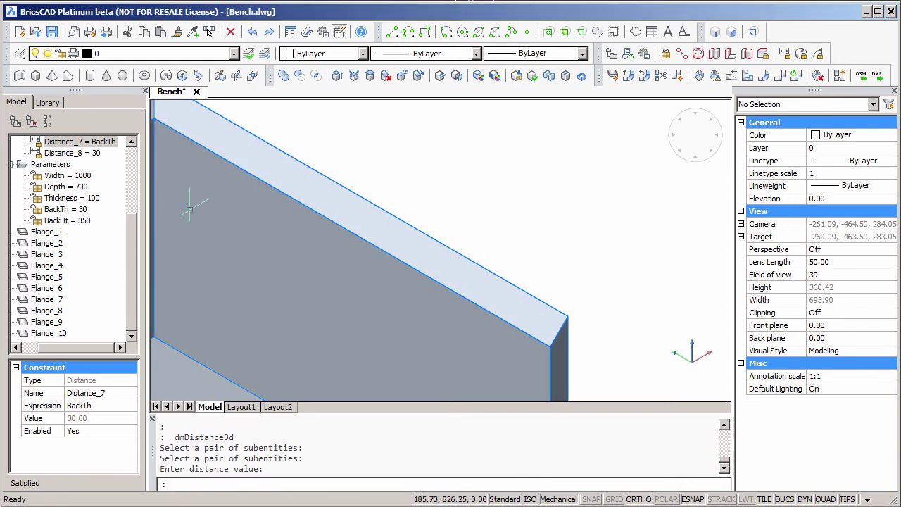
left_click(97, 156)
left_click(94, 406)
type("Bac")
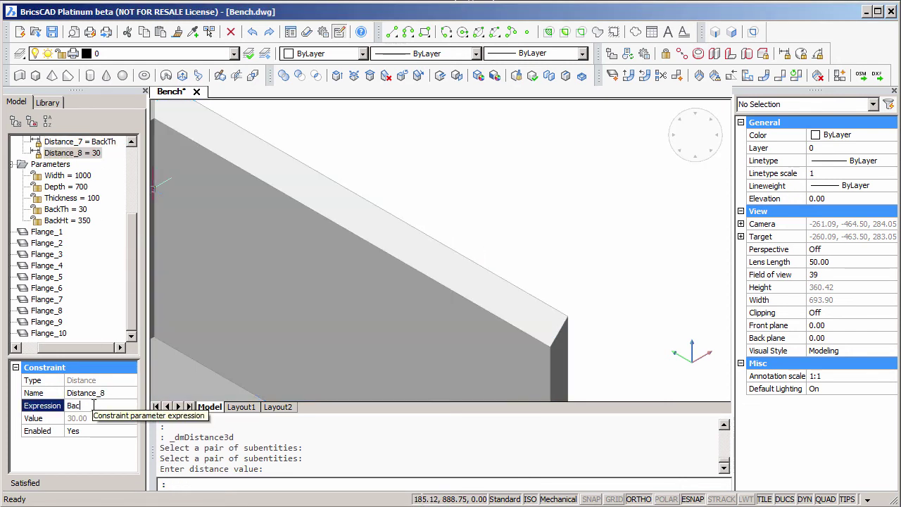
type("kTh")
key("Return")
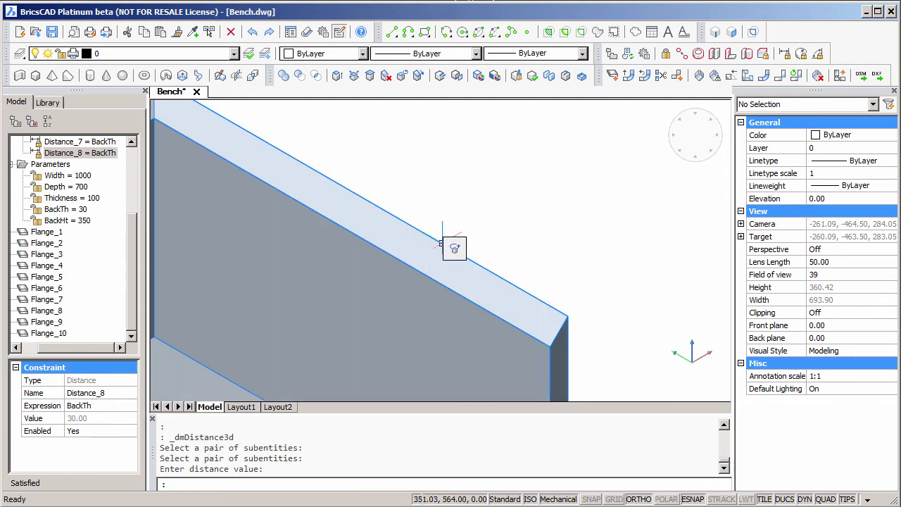
scroll(493, 221, "down", 3)
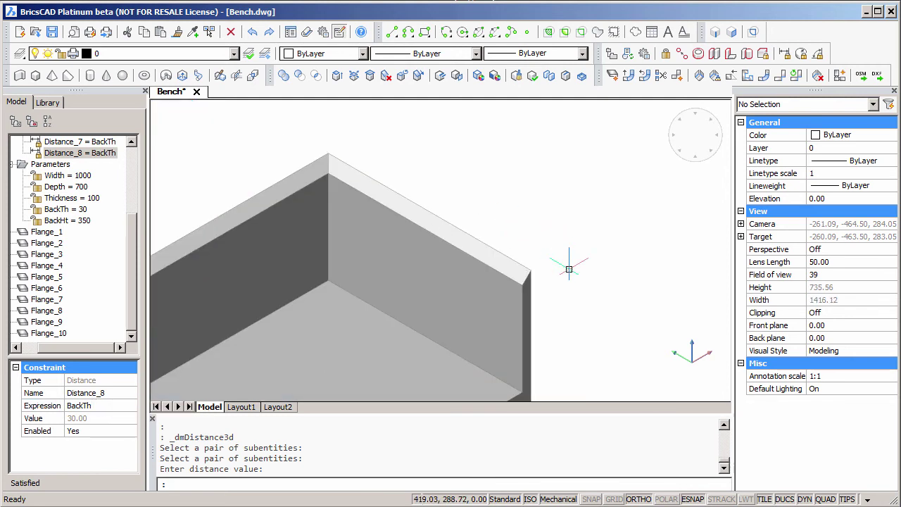
Step: From below, add two 30 distance constraints, Distance_9 and Distance_10, on the bottom flange edges
middle_click_drag(569, 268, 631, 322, "shift")
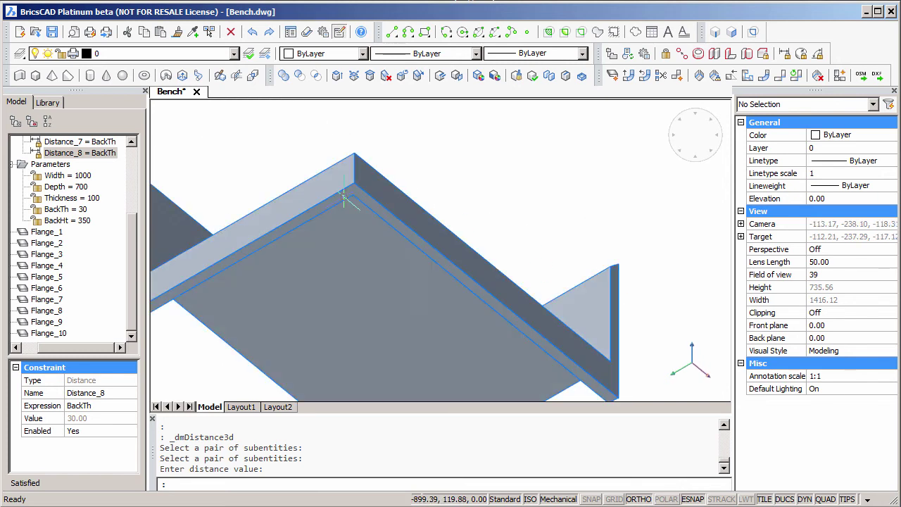
scroll(349, 196, "up", 3)
scroll(362, 195, "up", 3)
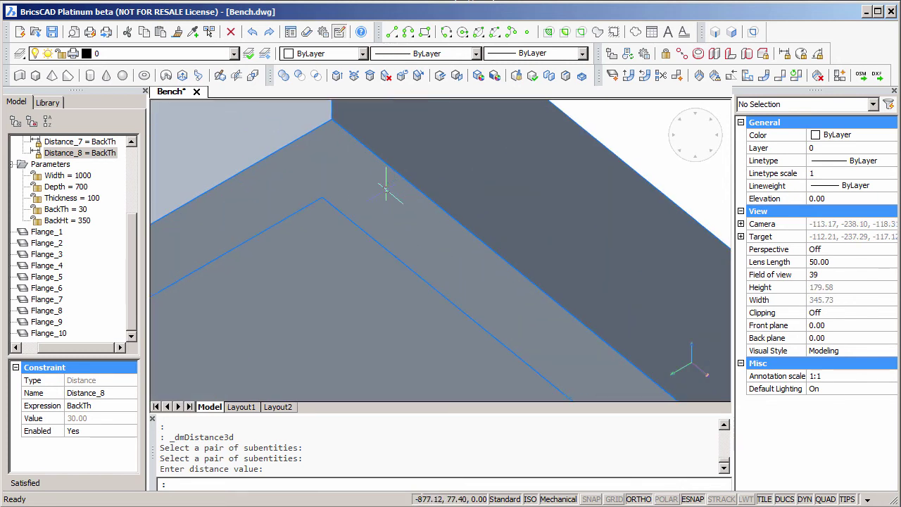
mouse_move(386, 188)
middle_mouse_down("shift")
mouse_move(393, 213)
mouse_move(368, 195)
mouse_move(443, 225)
middle_mouse_up("shift")
scroll(369, 212, "up", 2)
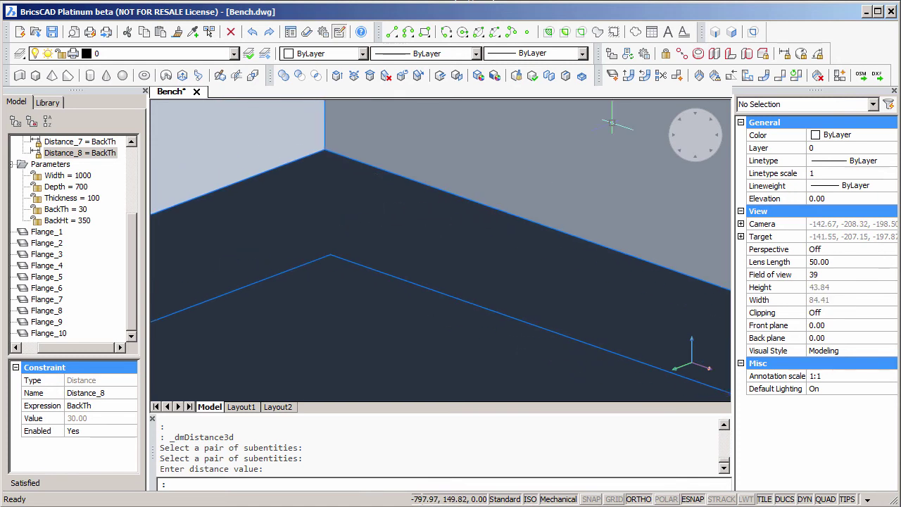
left_click(786, 61)
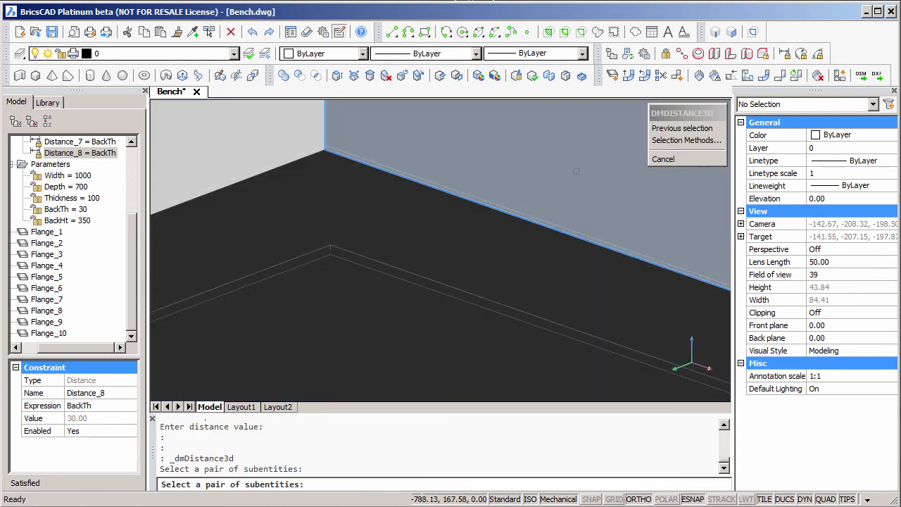
left_click(453, 291)
left_click(453, 291)
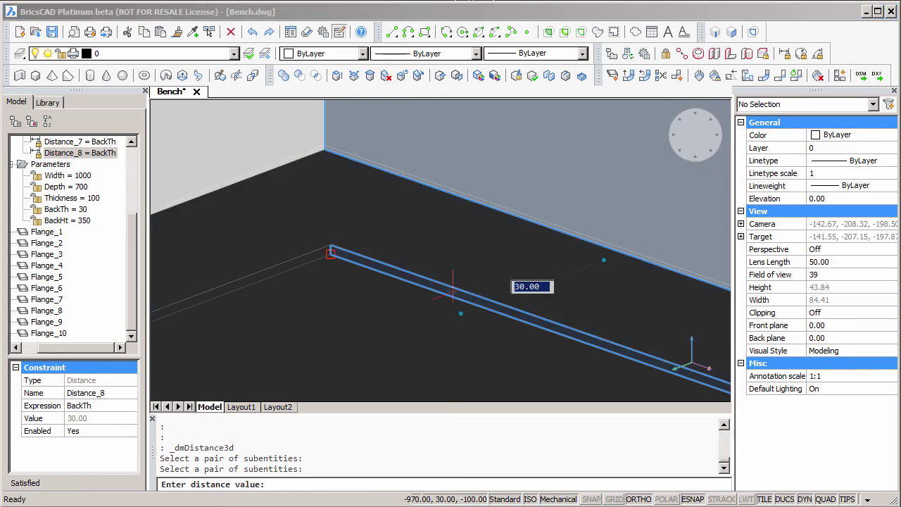
key("Return")
left_click(786, 57)
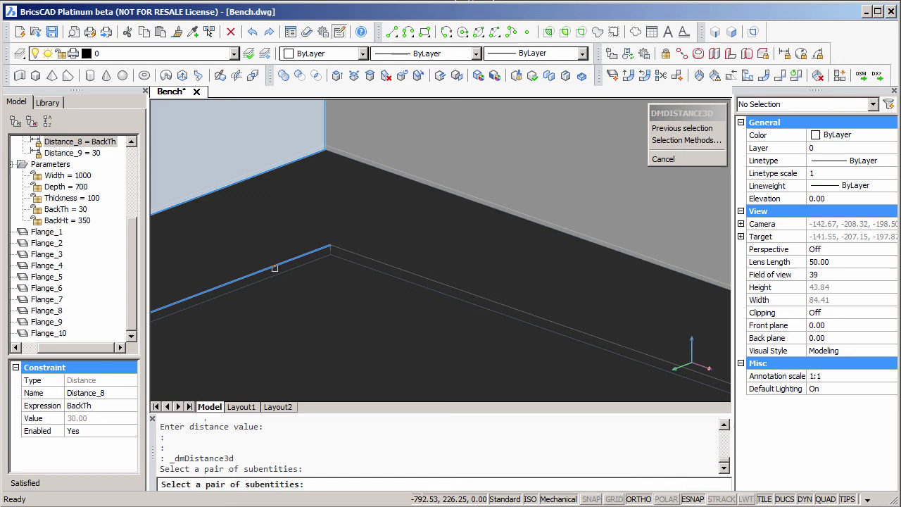
left_click(272, 264)
left_click(276, 268)
key("Return")
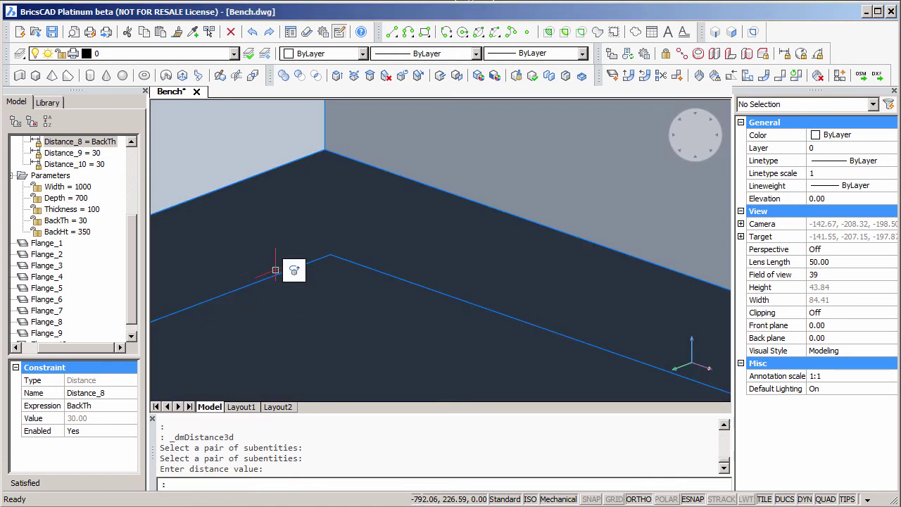
Step: Set the expressions of both Distance_9 and Distance_10 to BackTh
left_click(82, 406)
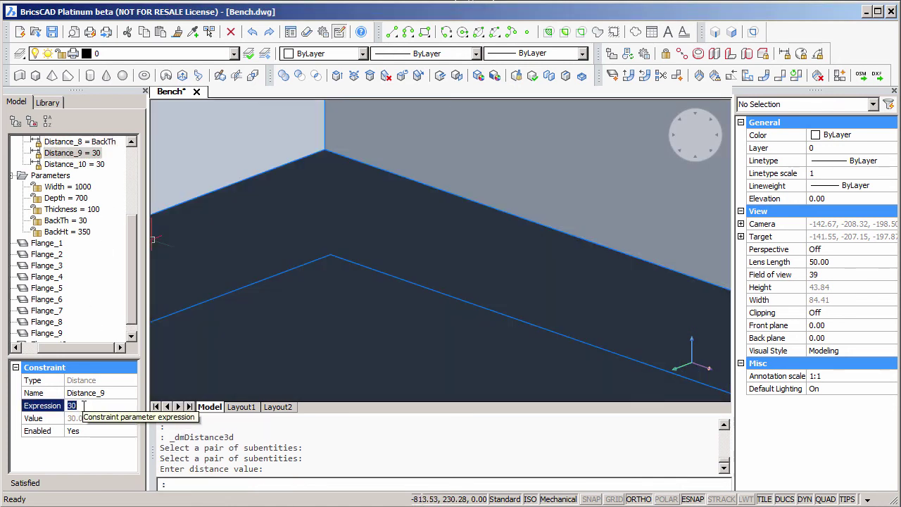
key("Return")
left_click(104, 163)
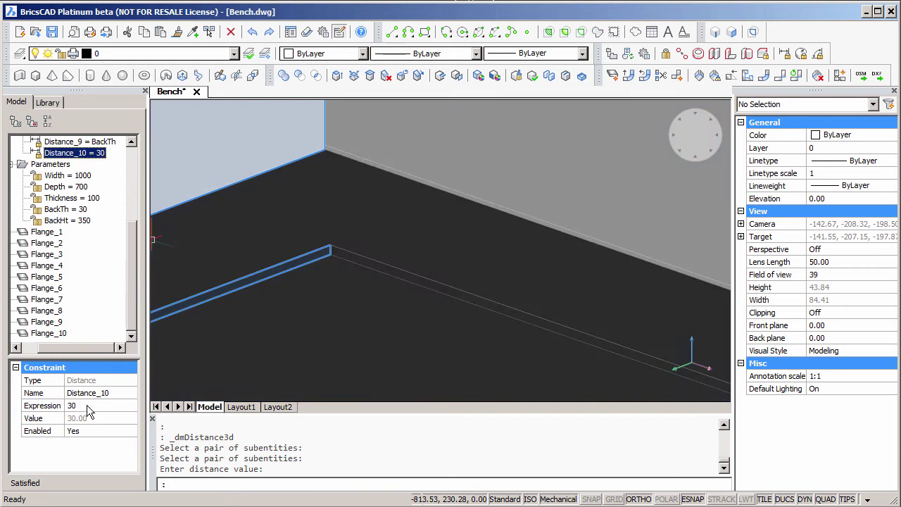
left_click(86, 405)
type("BackTh")
key("Return")
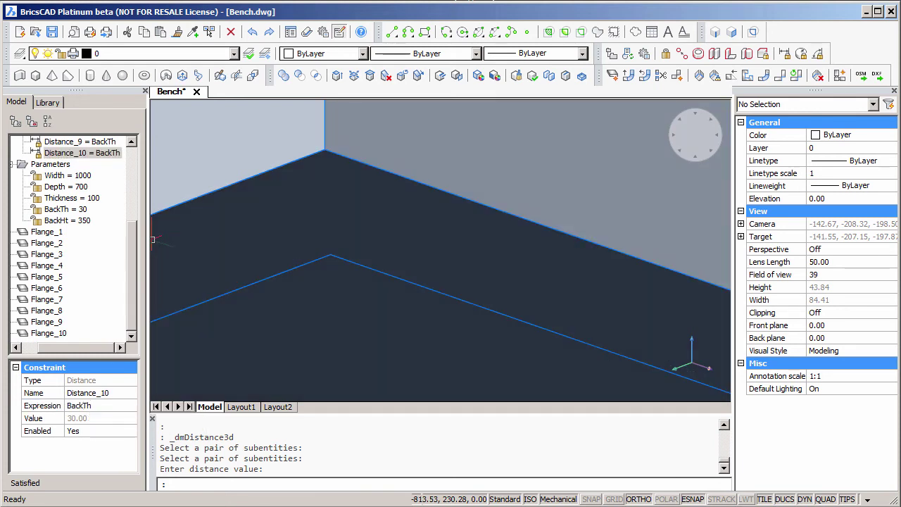
scroll(286, 290, "down", 5)
scroll(286, 290, "down", 5)
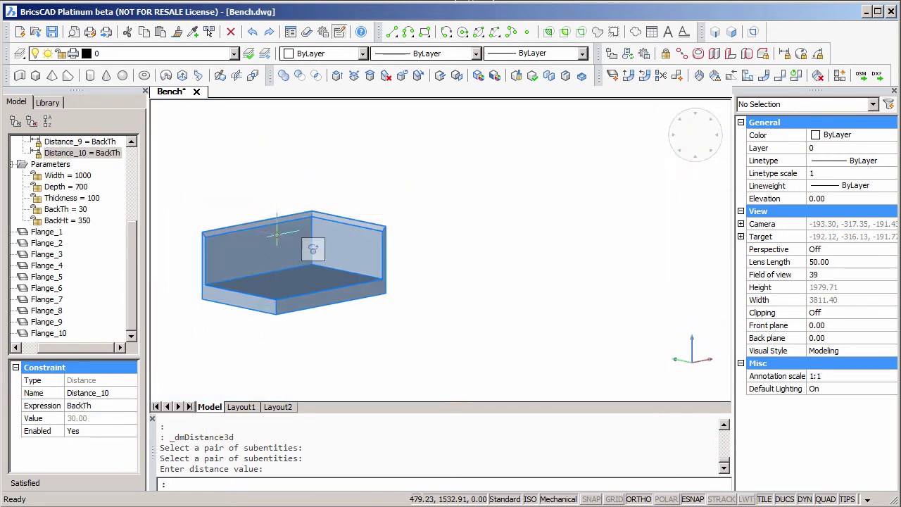
Step: Add a 350 distance constraint at the back wall's top edge
middle_click(366, 247)
middle_click(366, 246)
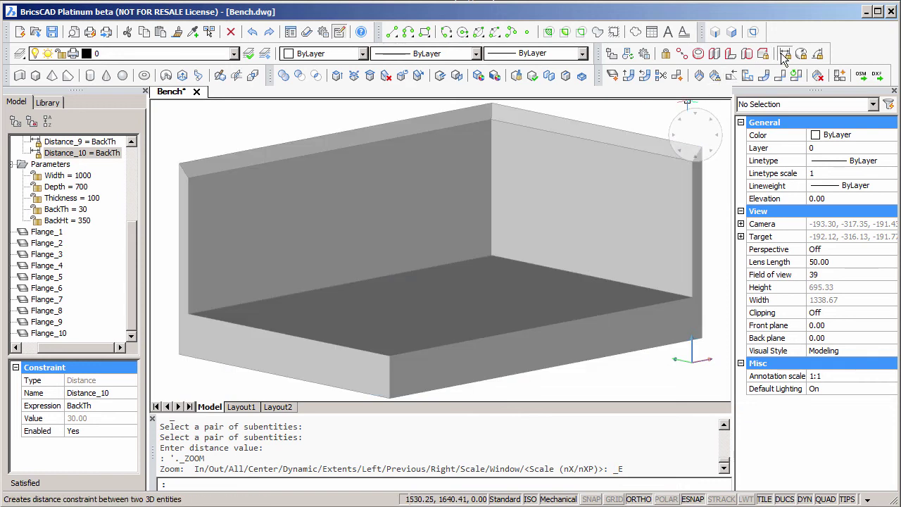
left_click(786, 53)
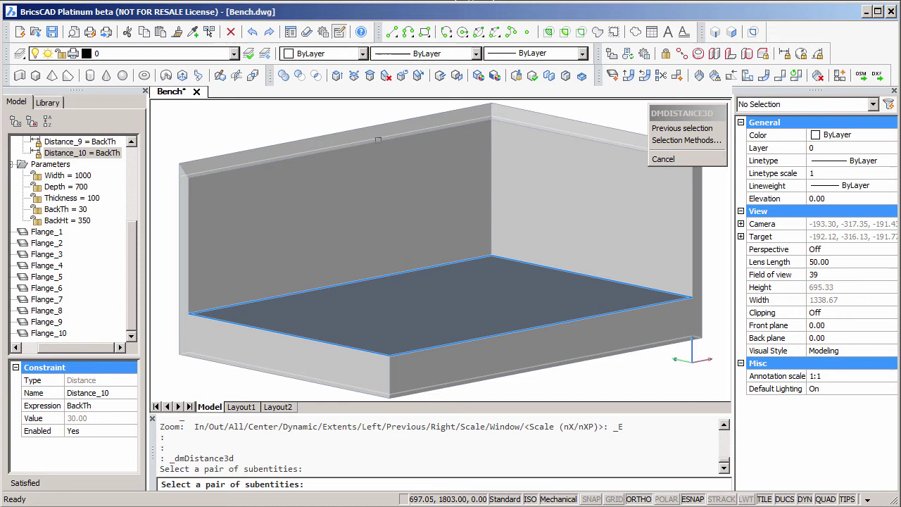
scroll(360, 126, "up", 6)
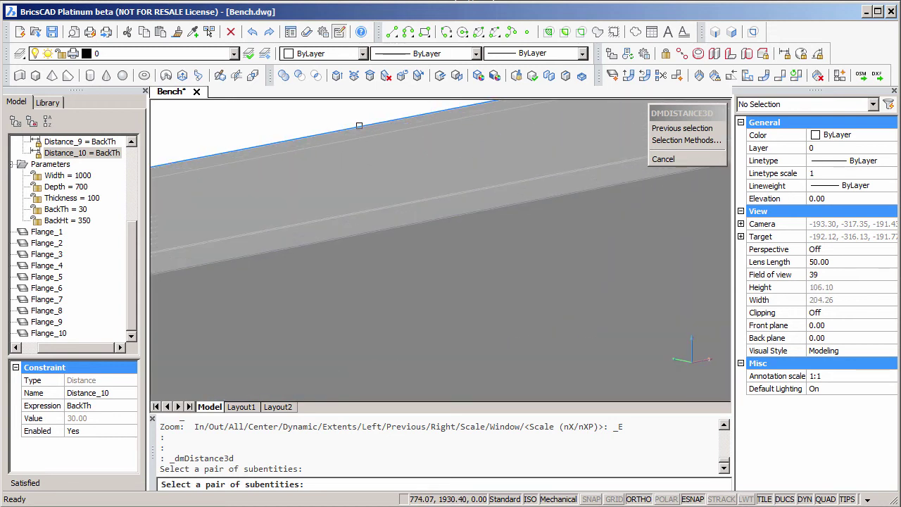
left_click(359, 126)
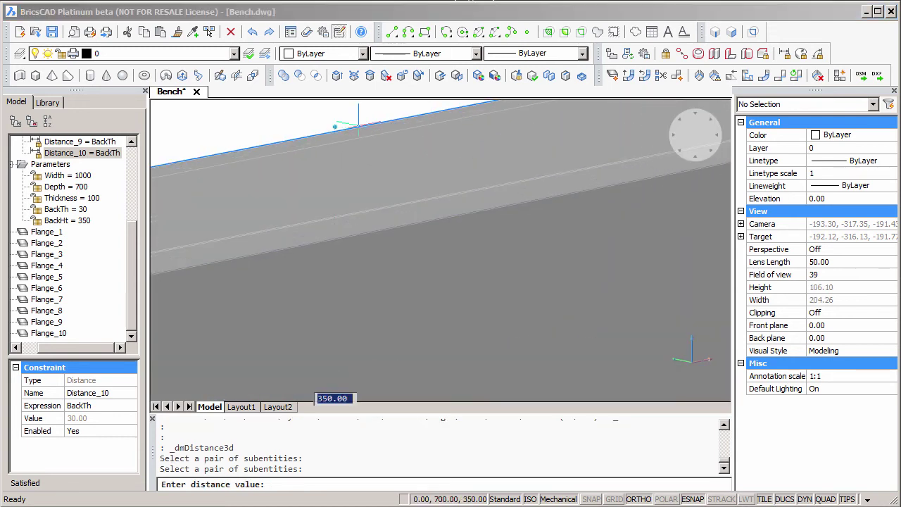
key("Return")
Step: Set the Distance_11 constraint's expression to BackHt
left_click(104, 154)
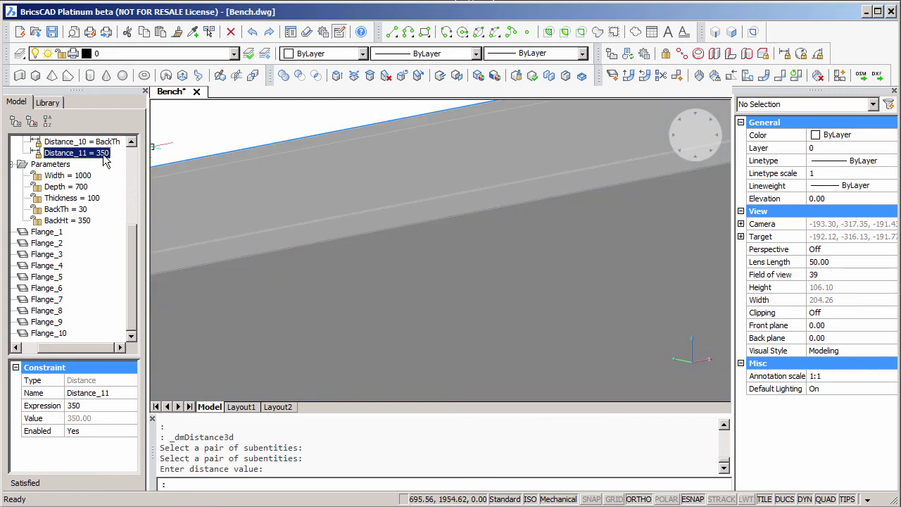
left_click(104, 406)
type("BackHt")
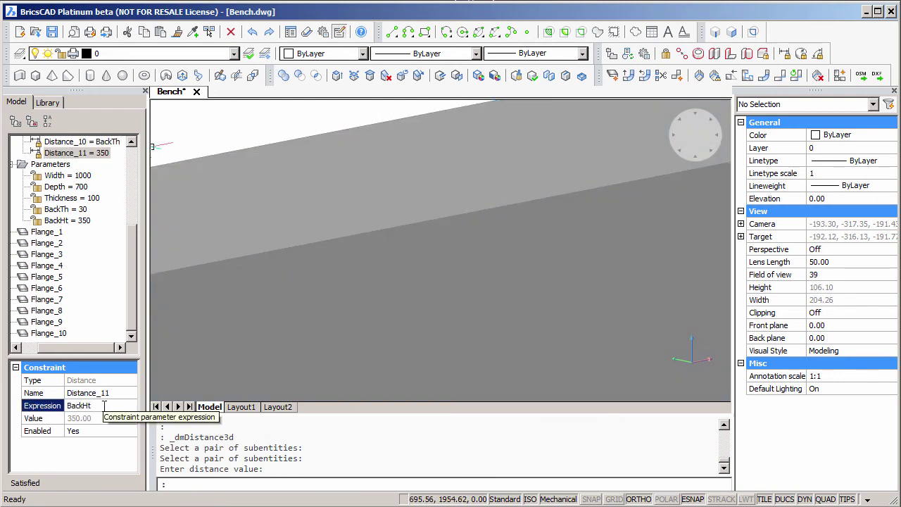
key("Return")
middle_click(355, 239)
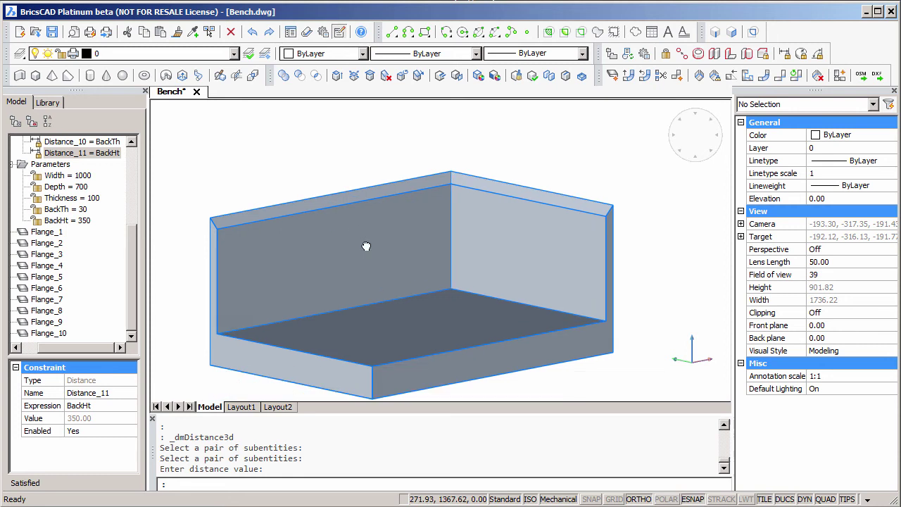
middle_click_drag(366, 245, 387, 225, "shift")
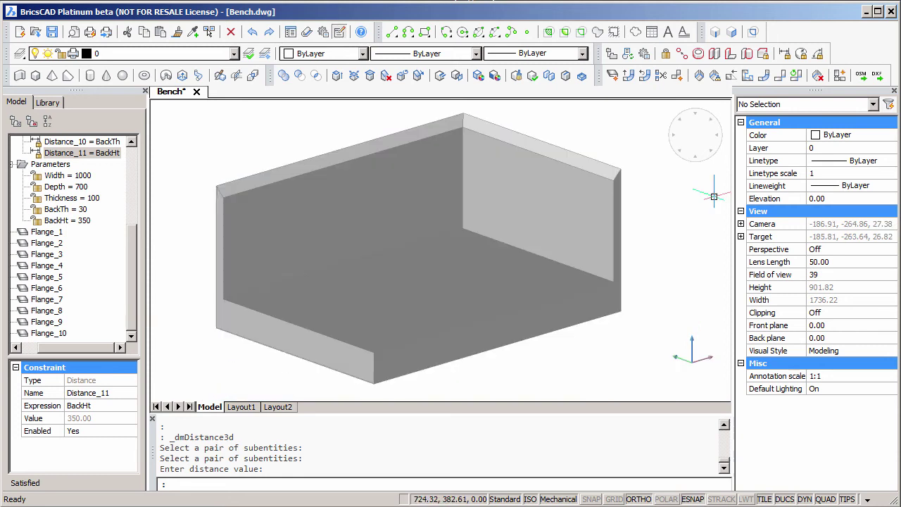
Step: Join two top edges of the back panel with a 3D coincident constraint, Coincident_12
left_click(682, 56)
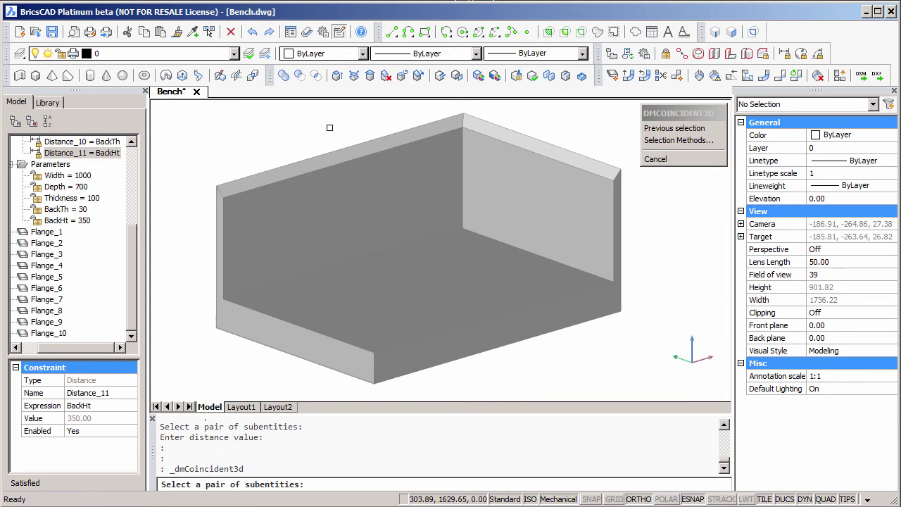
middle_click_drag(256, 154, 368, 192, "shift")
scroll(374, 137, "up", 4)
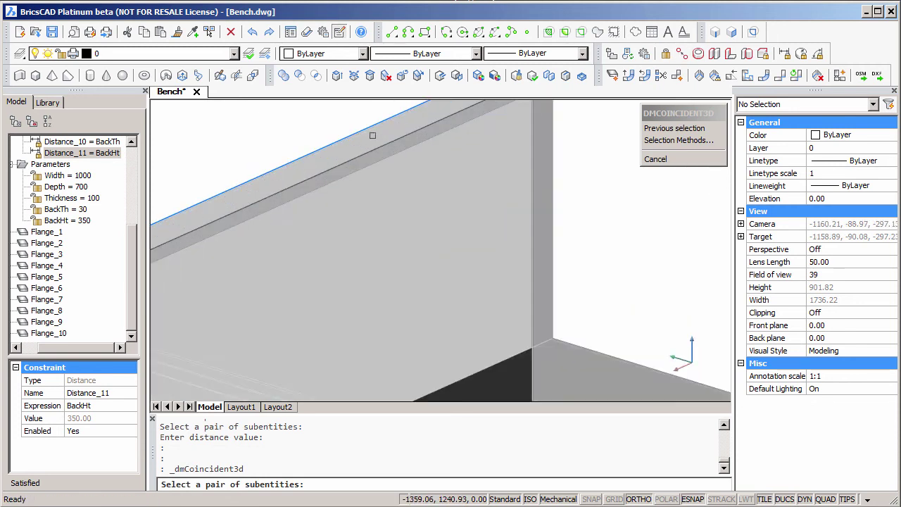
scroll(417, 122, "up", 10)
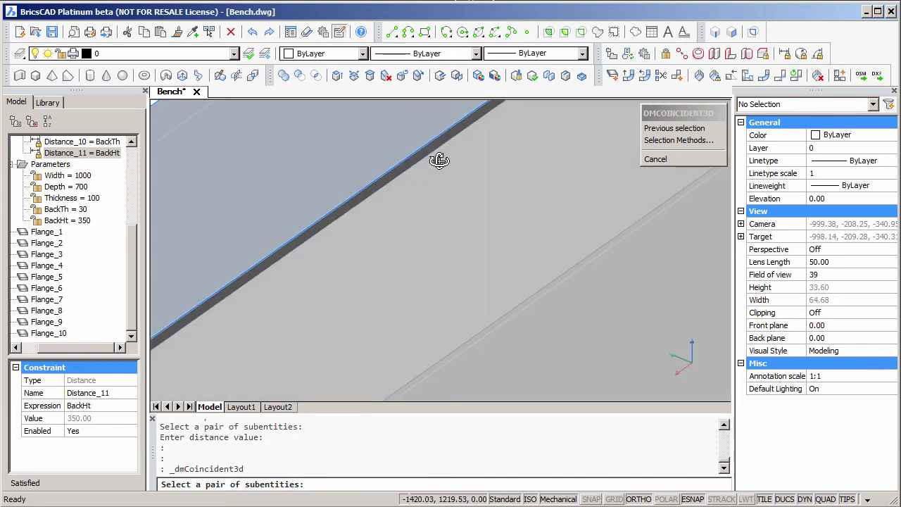
left_click(421, 155)
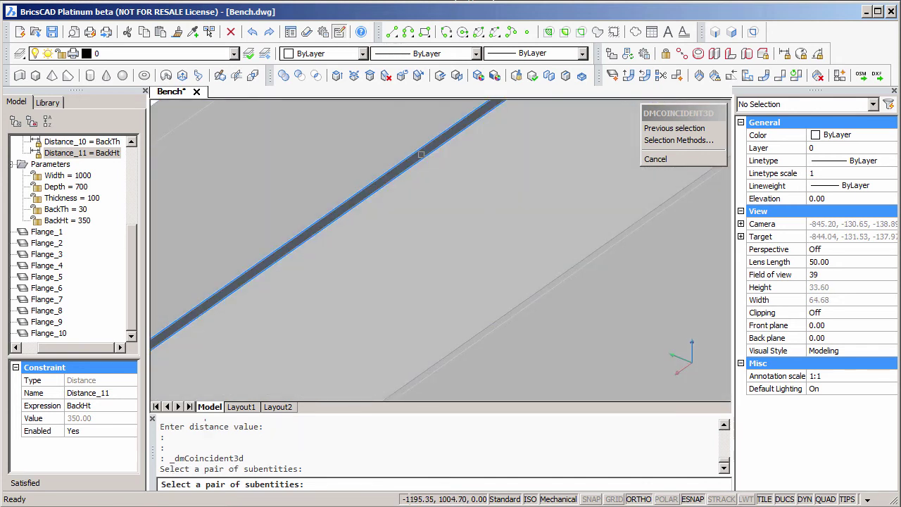
scroll(369, 159, "down", 10)
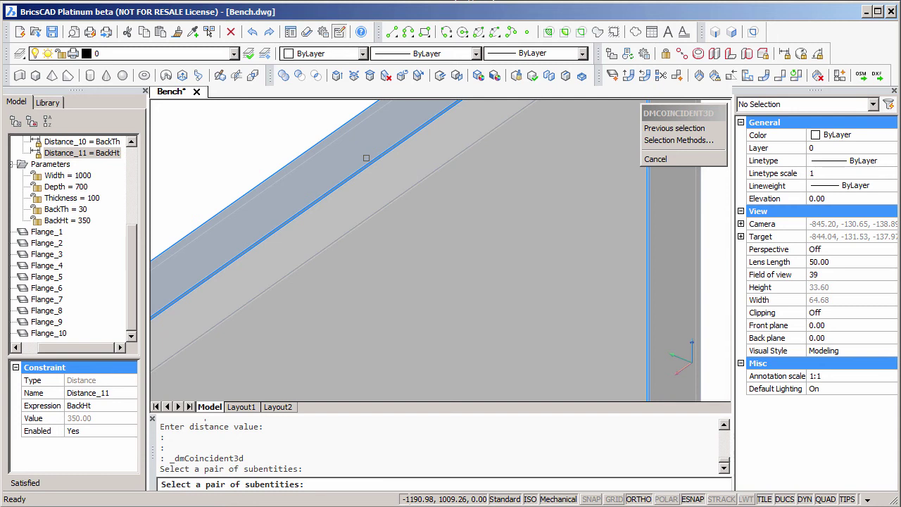
middle_click_drag(539, 177, 422, 227, "shift")
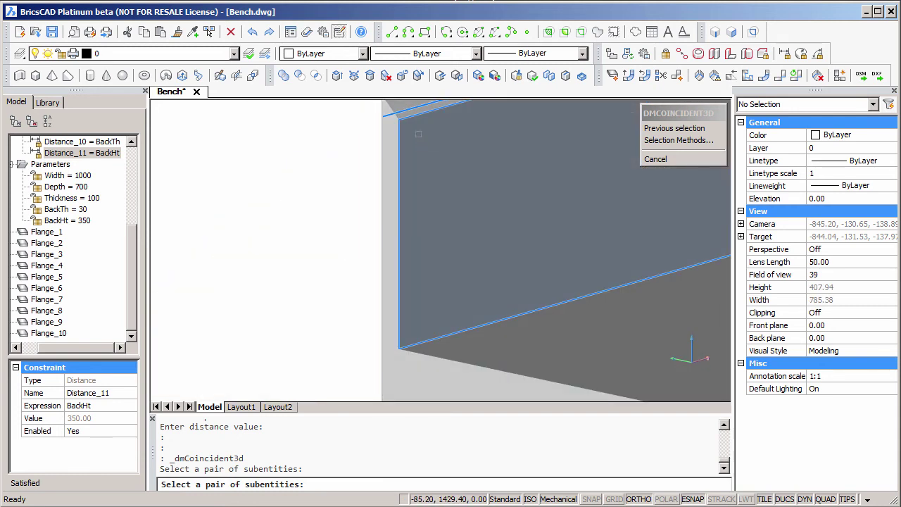
scroll(411, 129, "up", 5)
scroll(409, 273, "up", 5)
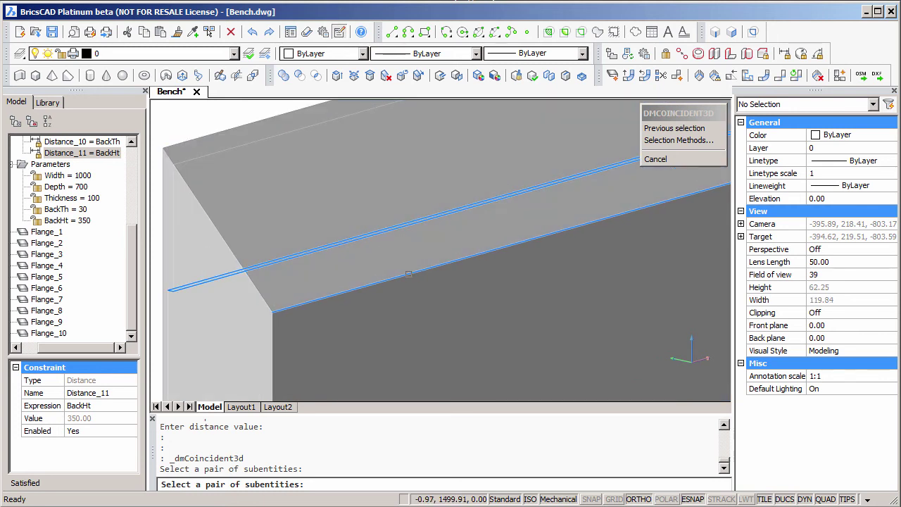
left_click(408, 273)
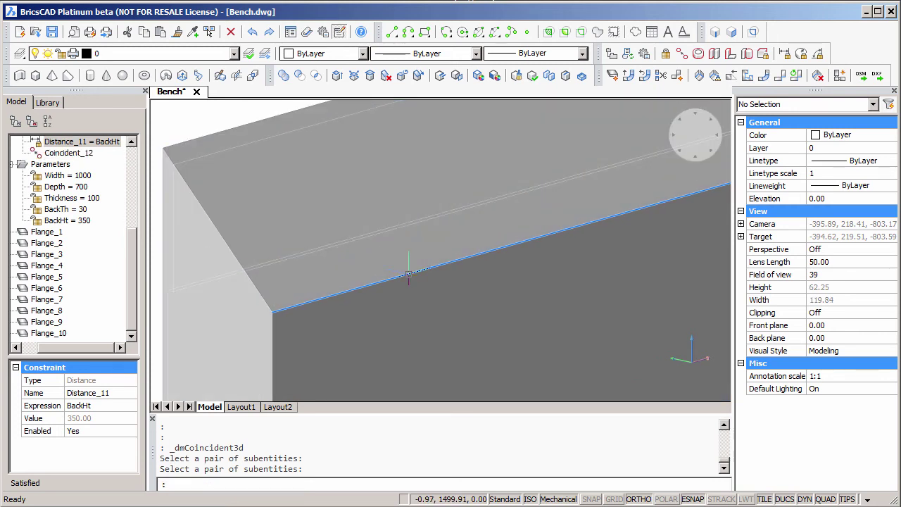
scroll(453, 242, "down", 5)
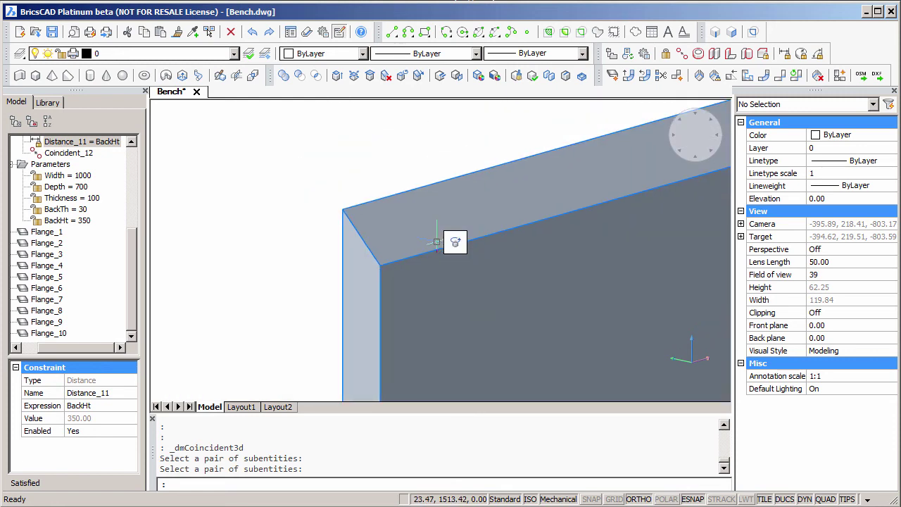
left_click(69, 154)
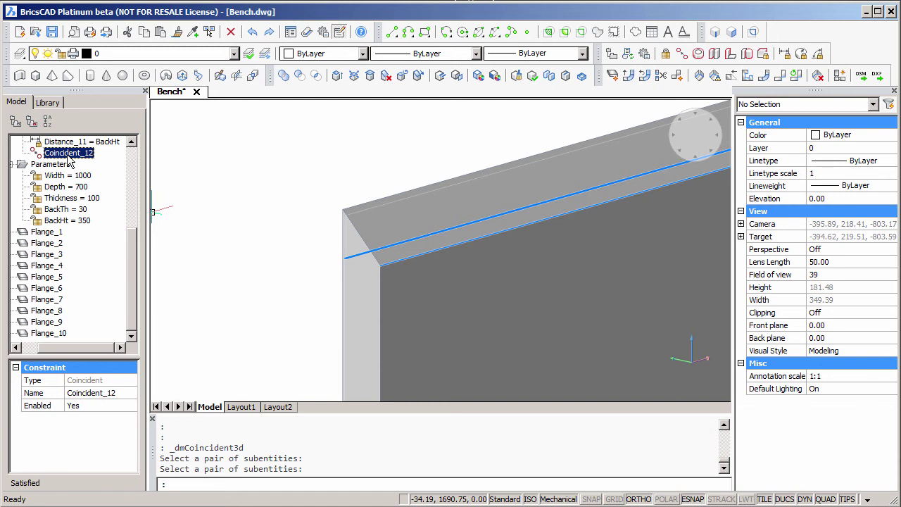
key("Escape")
scroll(173, 159, "down", 8)
middle_click_drag(346, 193, 613, 237, "shift")
scroll(553, 137, "up", 10)
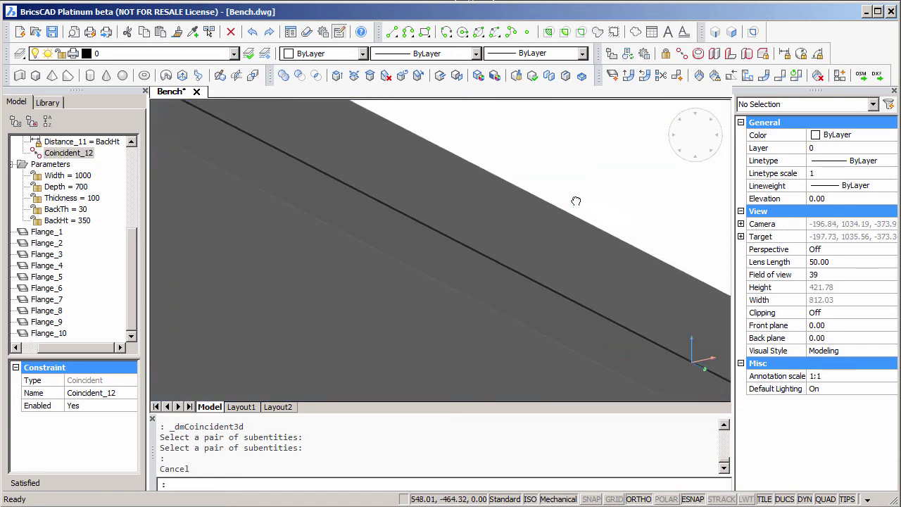
scroll(576, 201, "up", 8)
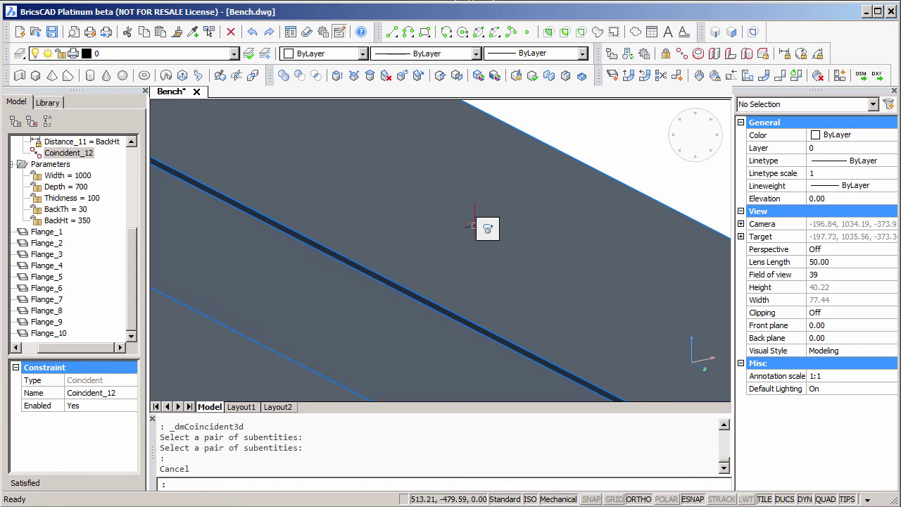
left_click(683, 55)
scroll(358, 274, "up", 5)
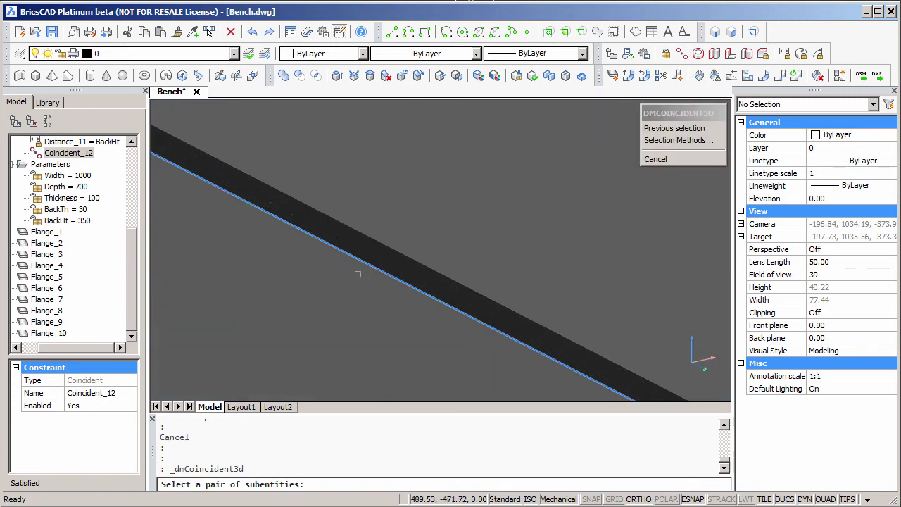
scroll(380, 257, "down", 12)
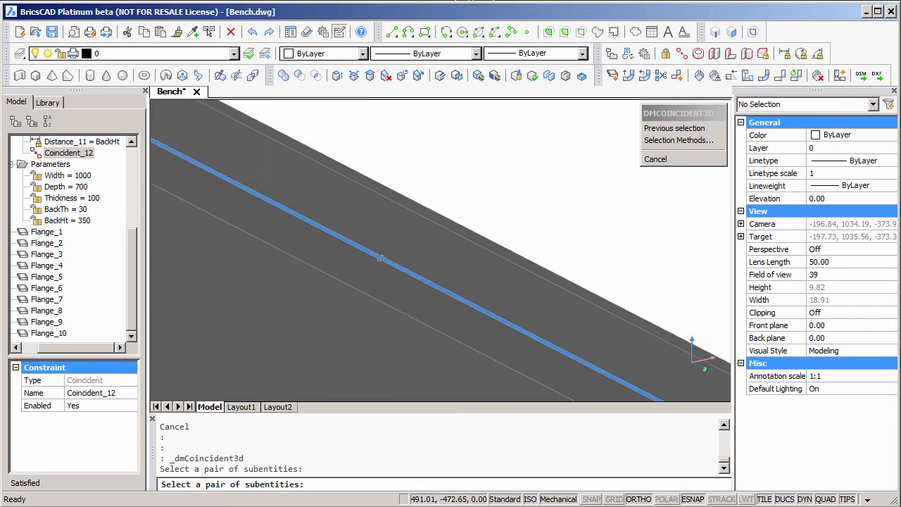
middle_click_drag(300, 270, 362, 321, "shift")
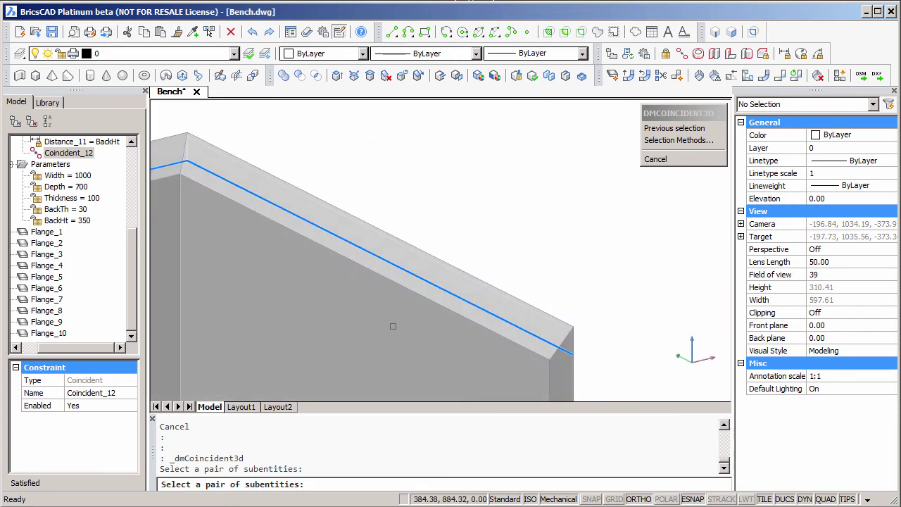
scroll(395, 320, "up", 4)
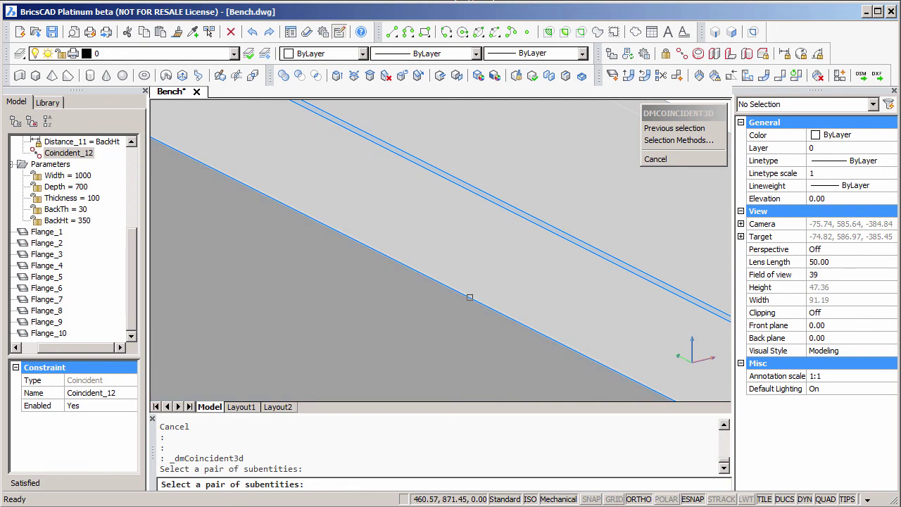
left_click(469, 297)
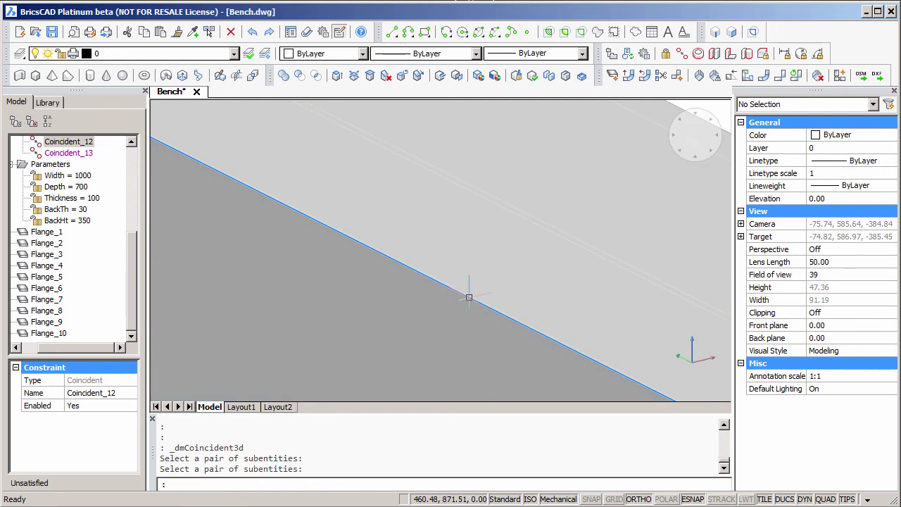
scroll(475, 252, "down", 3)
scroll(469, 204, "down", 4)
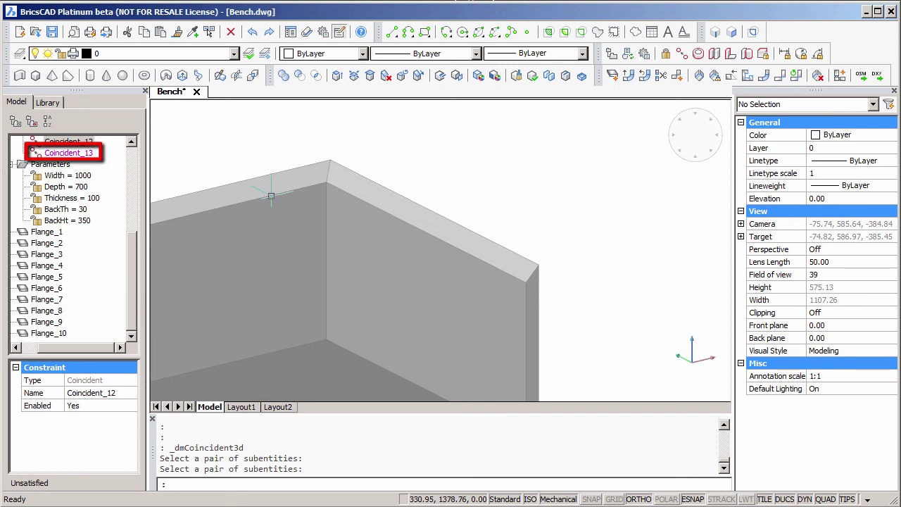
key("Escape")
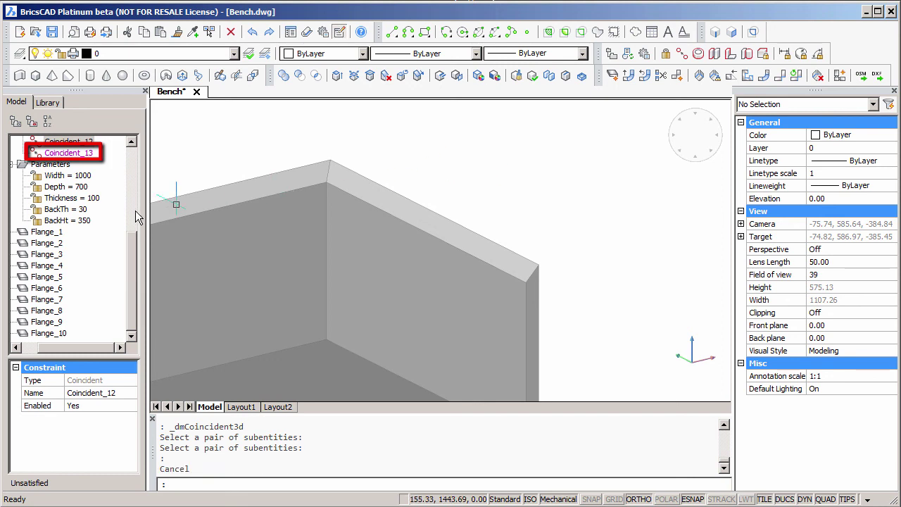
left_click(63, 154)
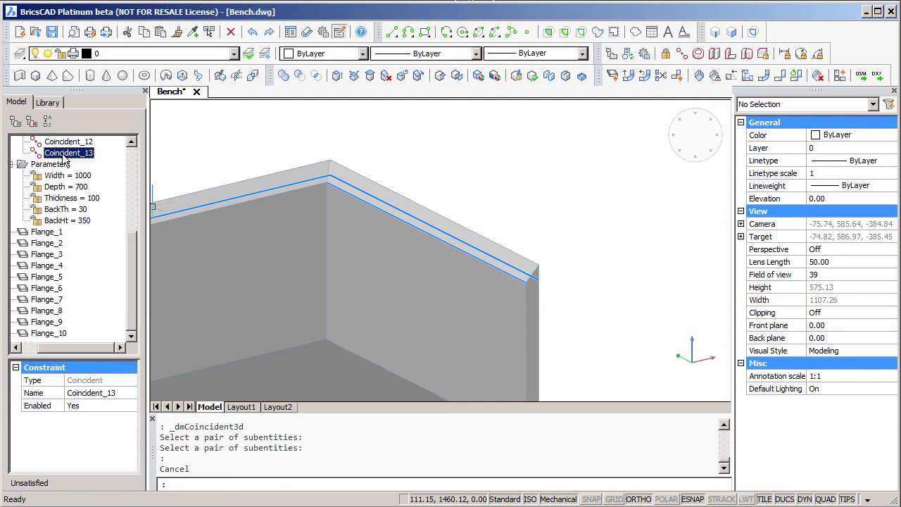
right_click(63, 155)
left_click(80, 161)
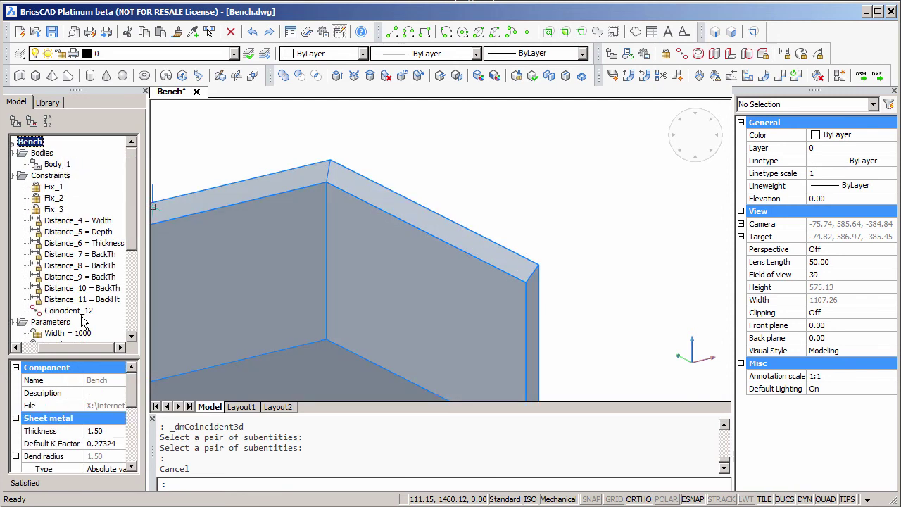
left_click(69, 311)
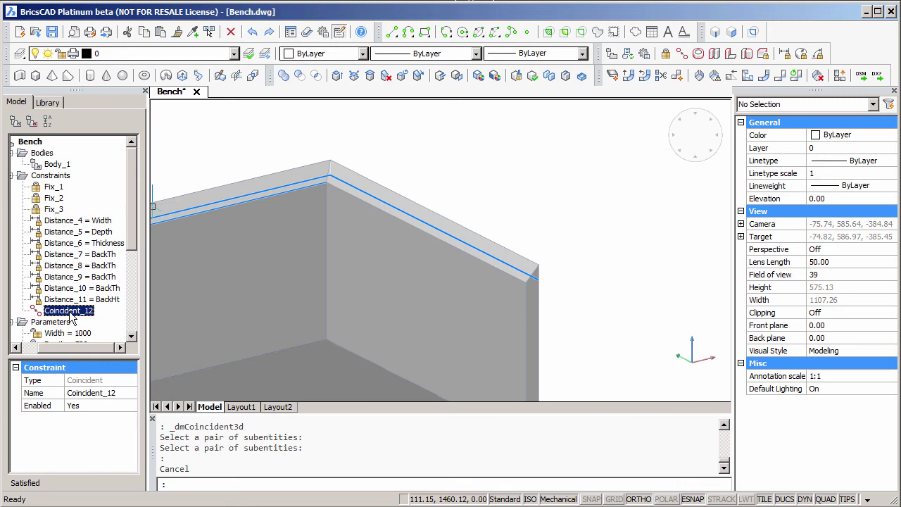
Step: Add a 135° angle constraint, PlanarAngle_14, between a wall and its bevelled top face
key("Escape")
key("Escape")
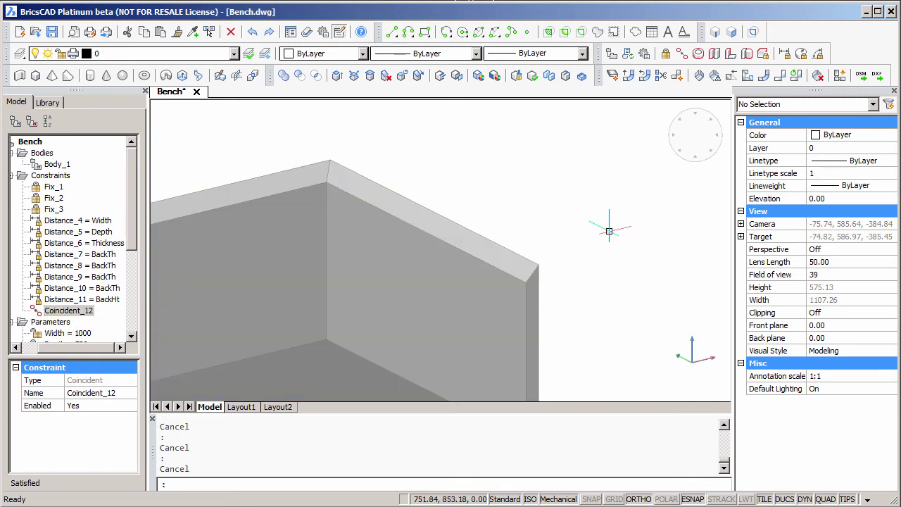
scroll(609, 231, "down", 3)
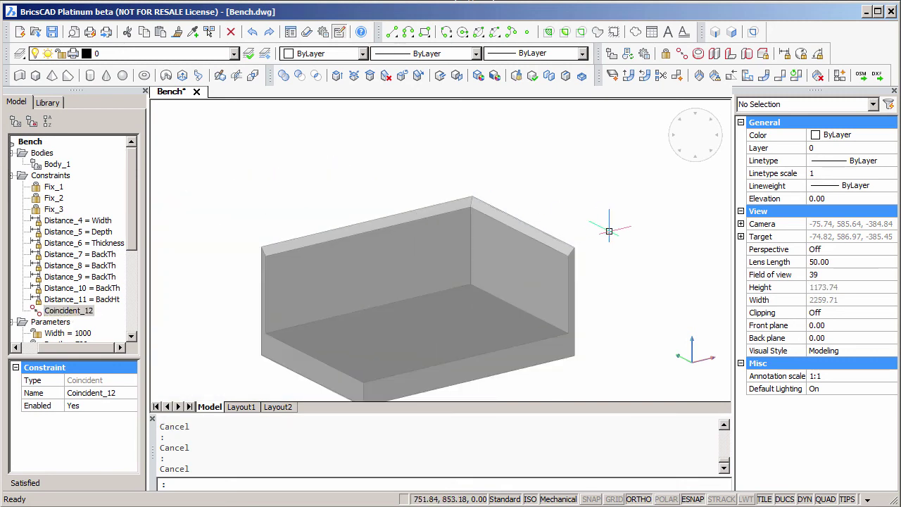
left_click(819, 57)
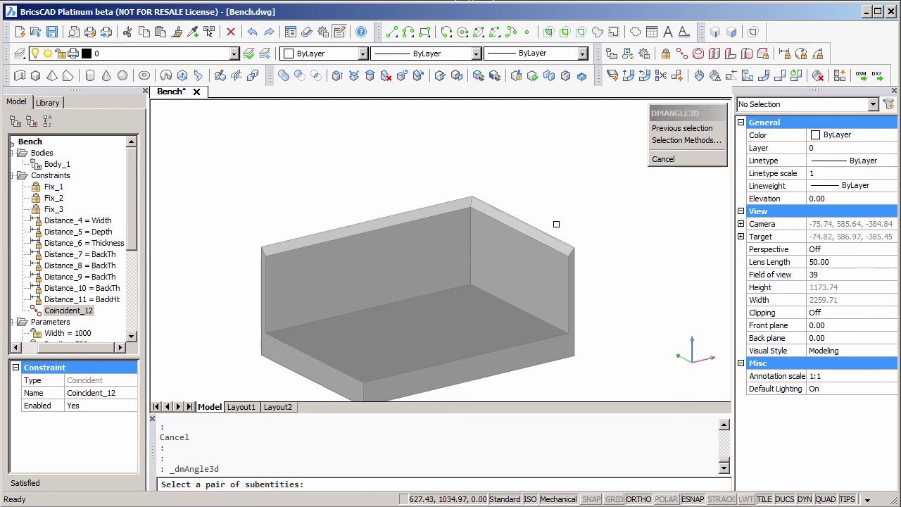
scroll(531, 253, "up", 6)
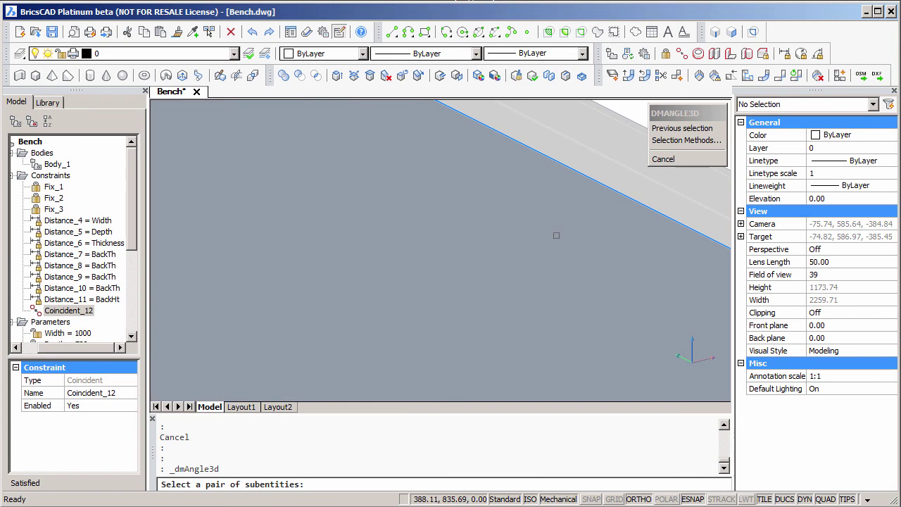
left_click(588, 151)
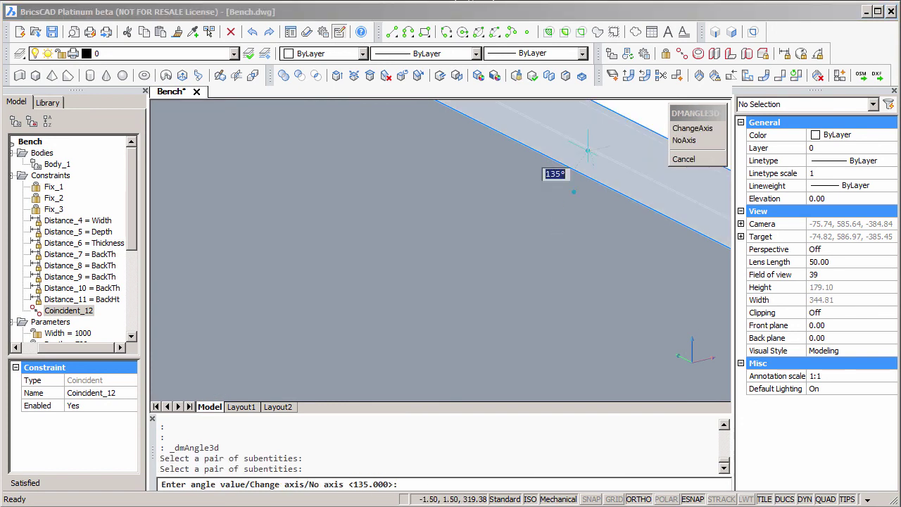
key("Return")
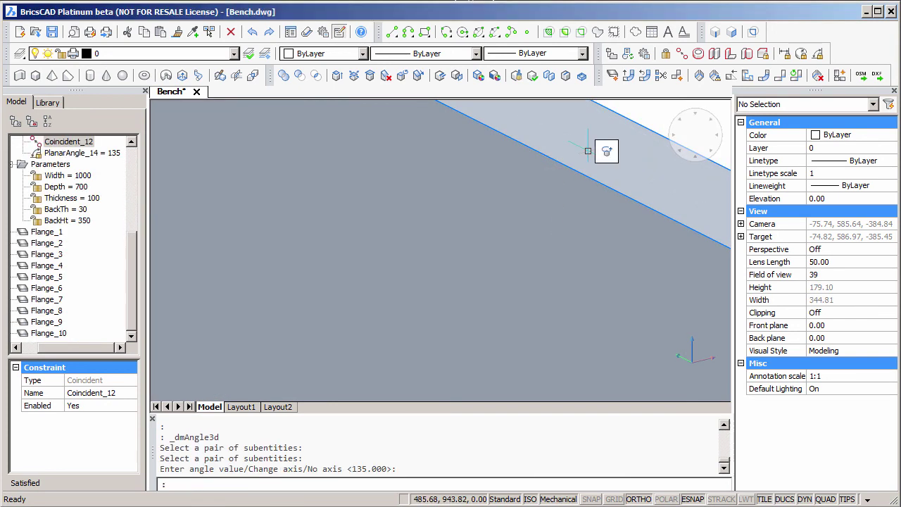
scroll(602, 151, "down", 6)
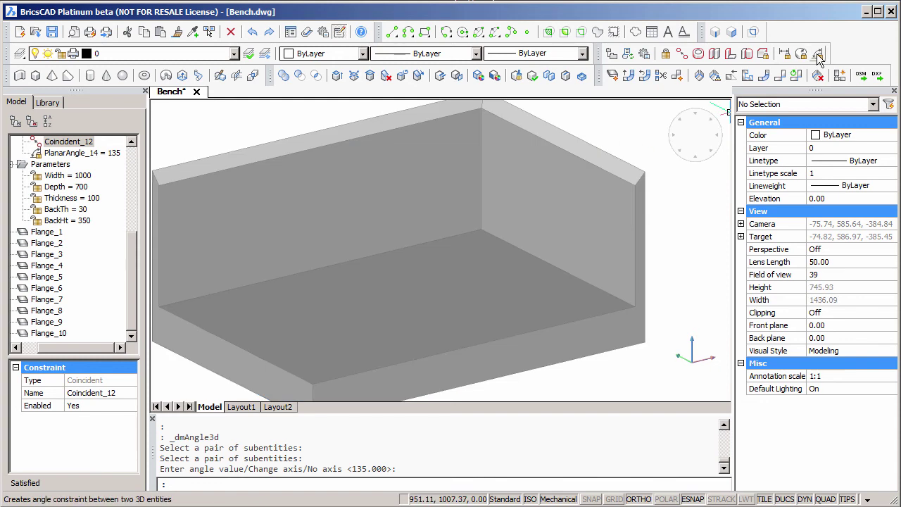
Step: Add PlanarAngle_15, fixing the back wall's top bevel face at 135°
left_click(818, 54)
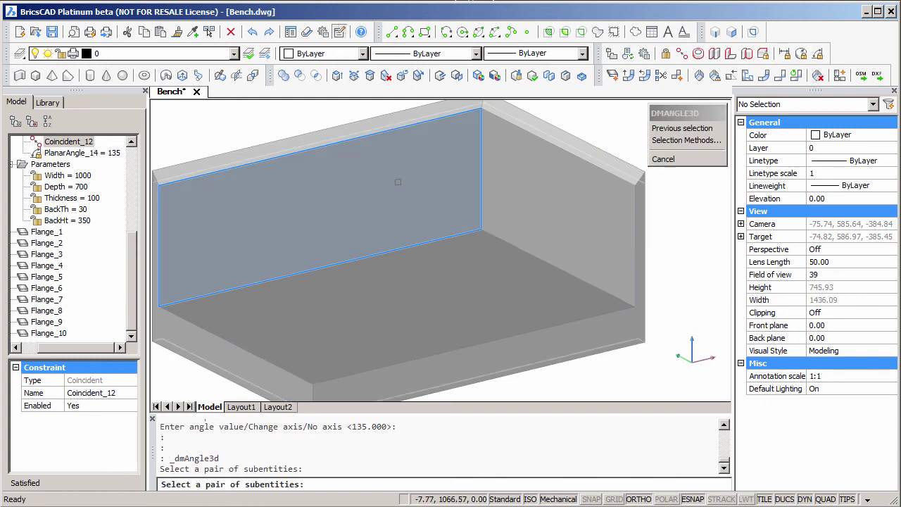
left_click(420, 176)
left_click(366, 128)
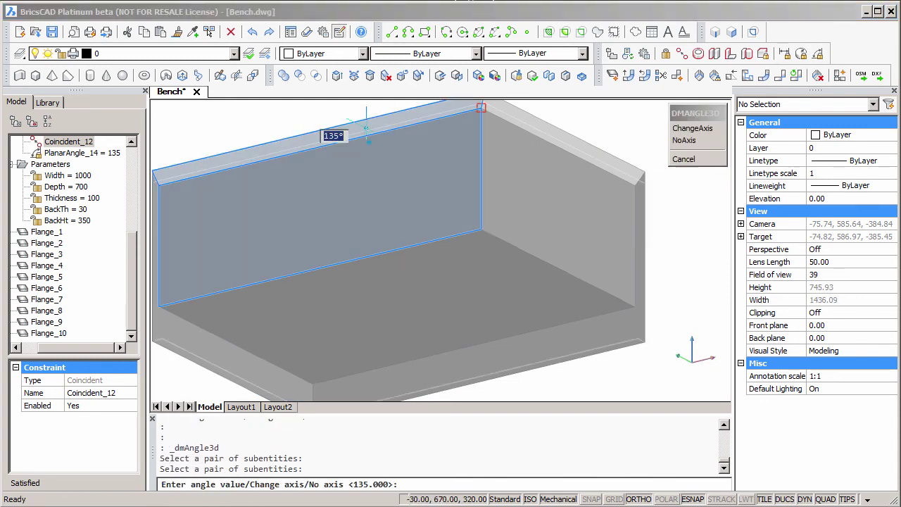
key("Return")
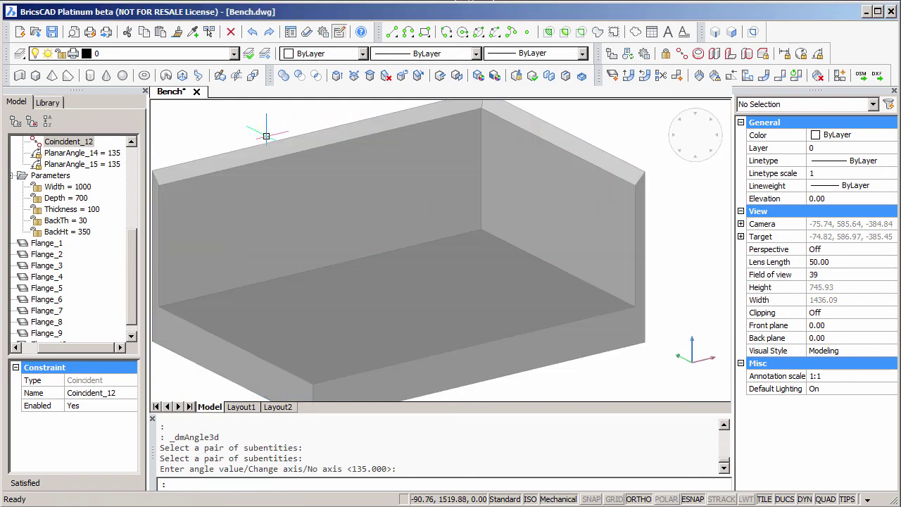
Step: Quick-save Bench.dwg, zoom out and recentre the bench, then select the Width parameter
left_click(54, 33)
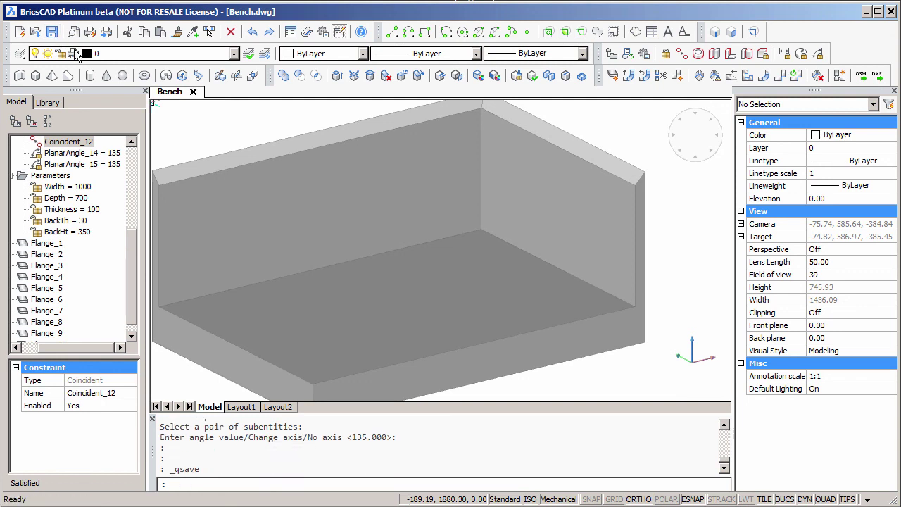
scroll(225, 127, "down", 3)
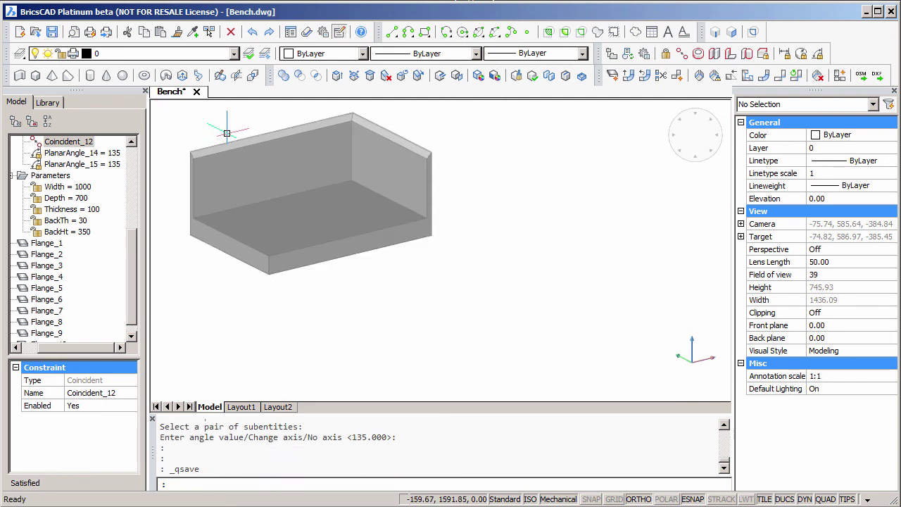
middle_click_drag(233, 129, 379, 234)
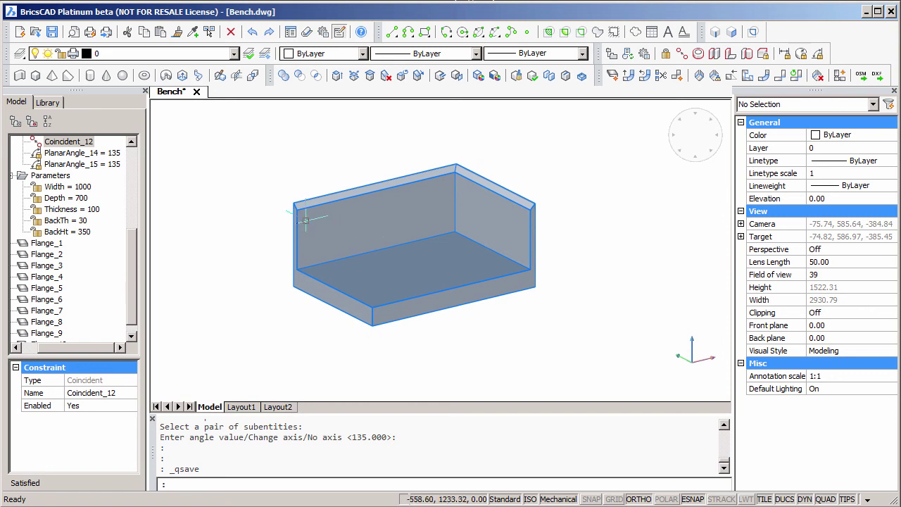
left_click(70, 246)
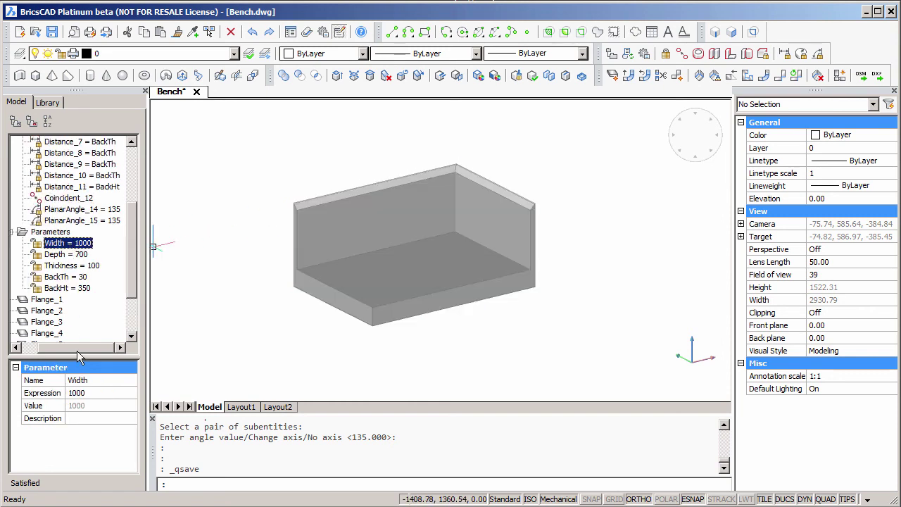
Step: Set the Width expression to 1200 and the Depth expression to 600
left_click(93, 394)
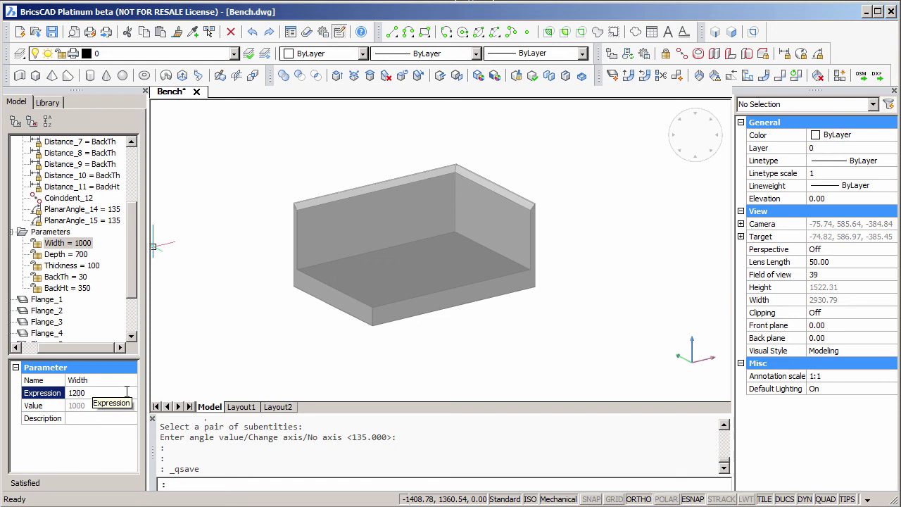
key("Return")
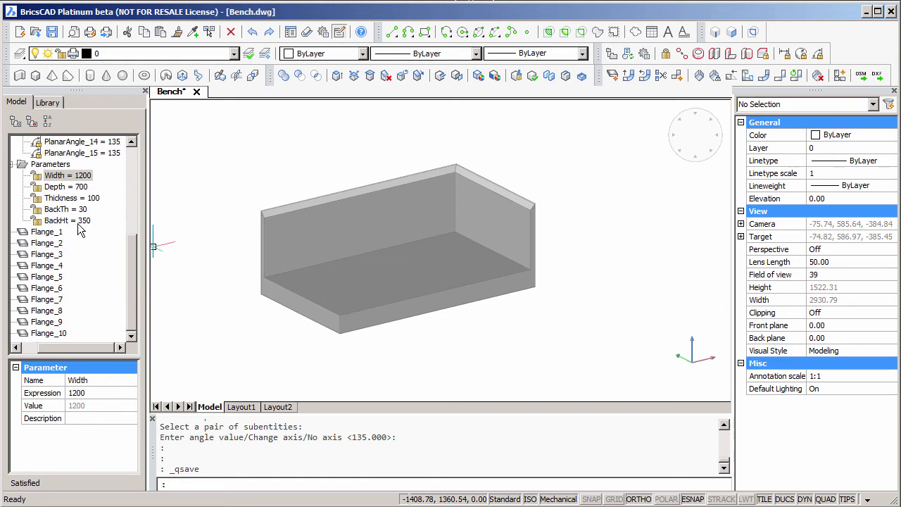
left_click(56, 187)
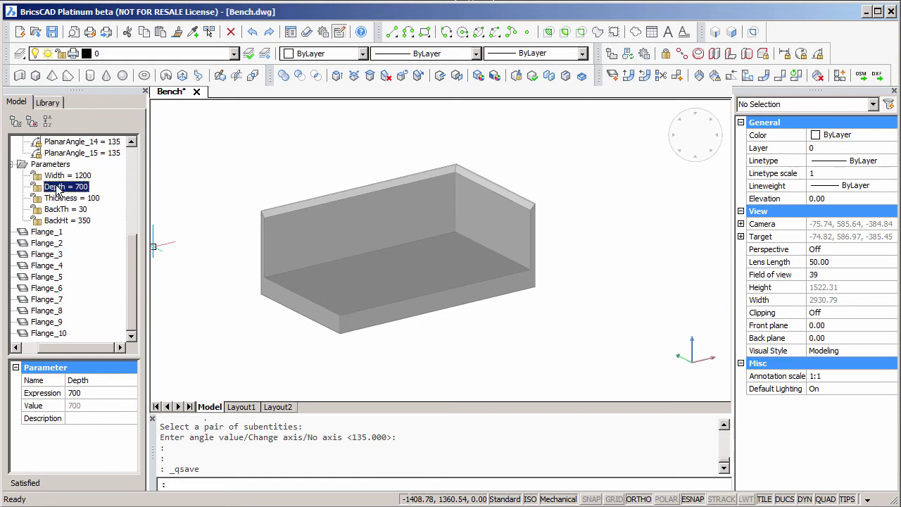
left_click(89, 394)
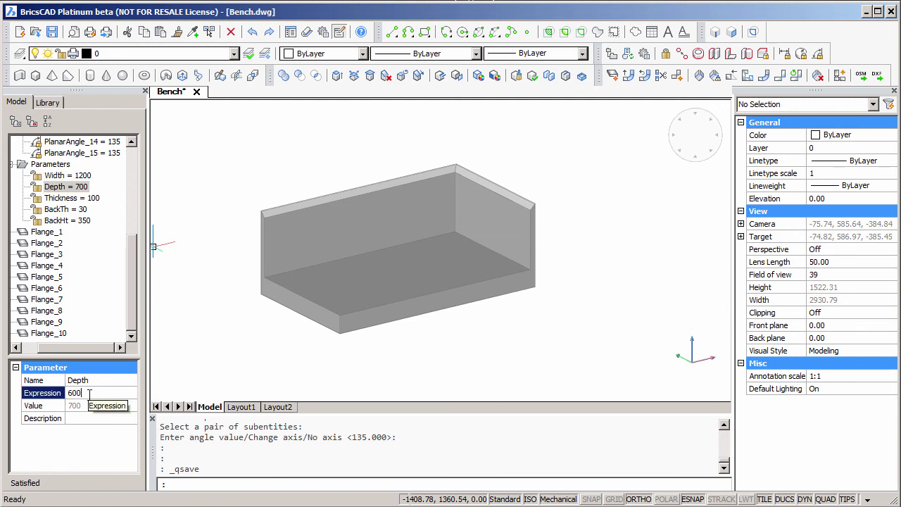
type("600")
key("Return")
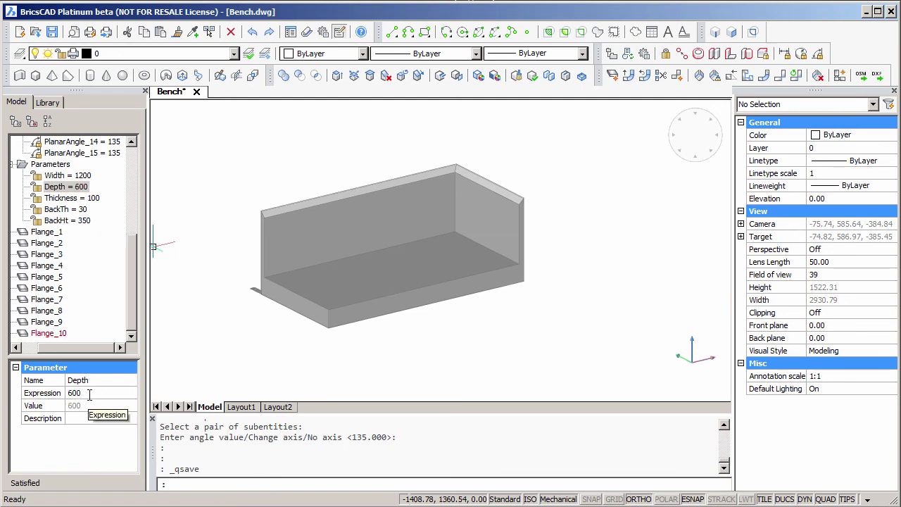
Step: Set the BackHt expression to 200 so the bench resizes
left_click(82, 223)
left_click(125, 393)
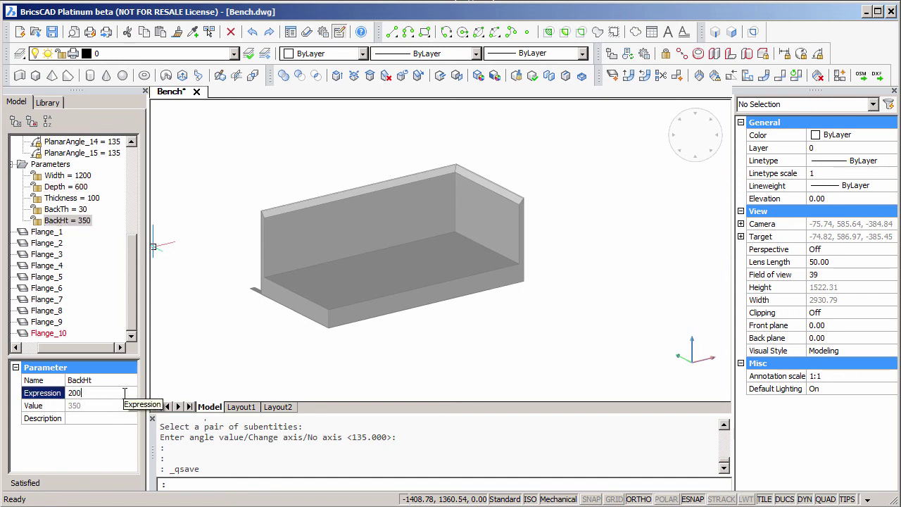
type("200")
key("Return")
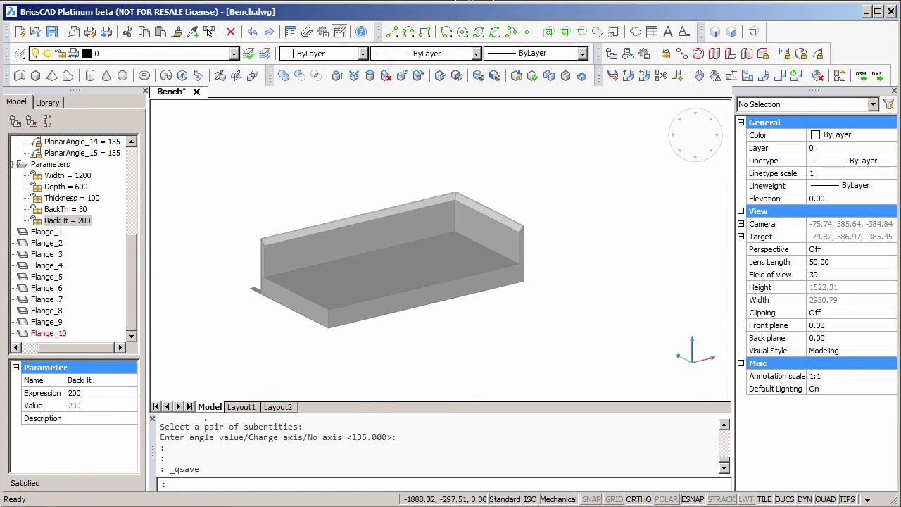
Step: Orbit and zoom around the resized bench, ending with the flange and panel seen from below
mouse_move(260, 357)
middle_mouse_down("shift")
mouse_move(323, 373)
mouse_move(405, 370)
mouse_move(507, 343)
mouse_move(548, 346)
mouse_move(558, 320)
middle_mouse_up("shift")
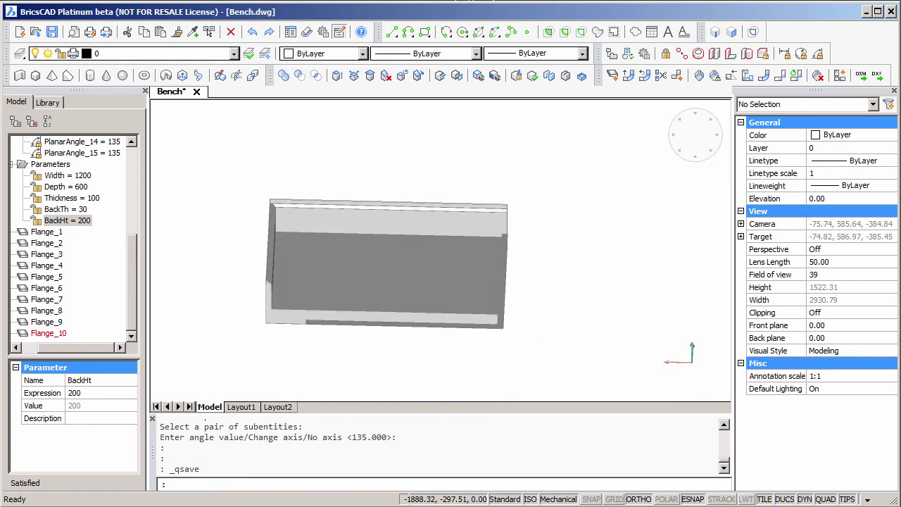
scroll(302, 340, "up", 5)
middle_click_drag(322, 340, 404, 362, "shift")
middle_click_drag(403, 362, 324, 374, "shift")
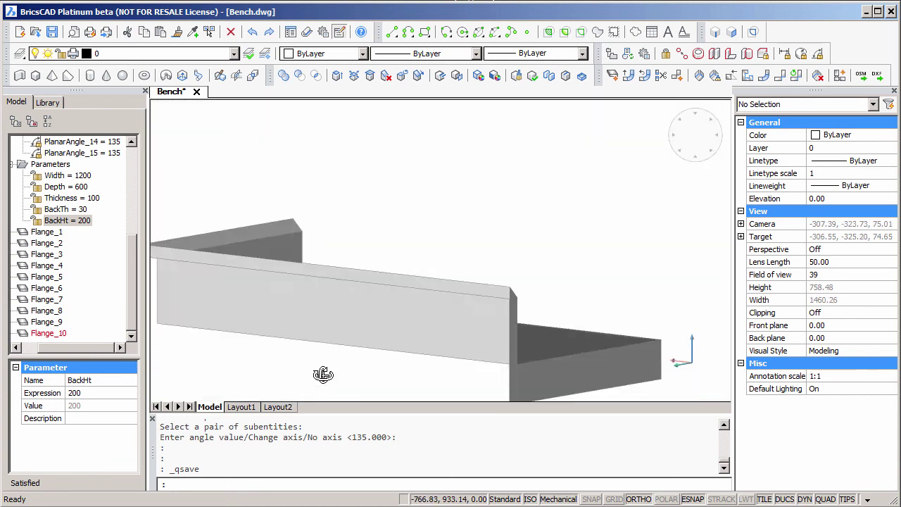
scroll(312, 362, "up", 3)
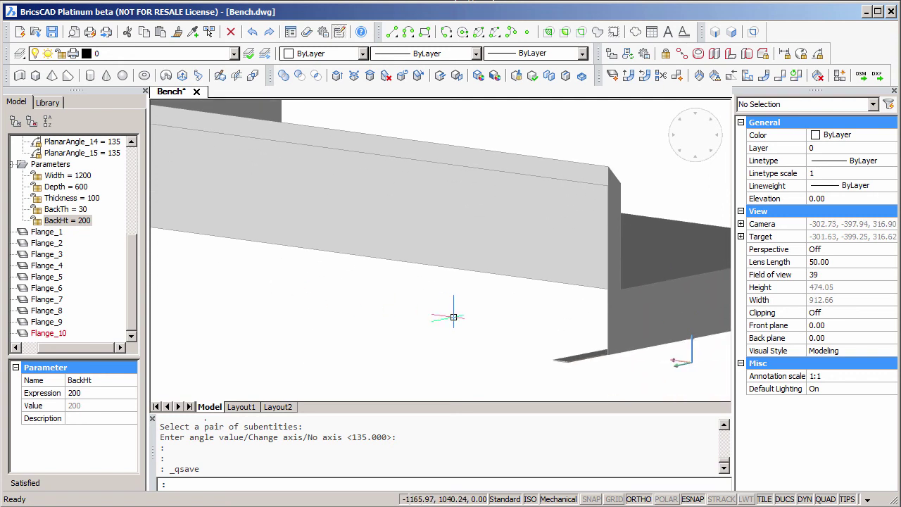
middle_click_drag(453, 317, 423, 333, "shift")
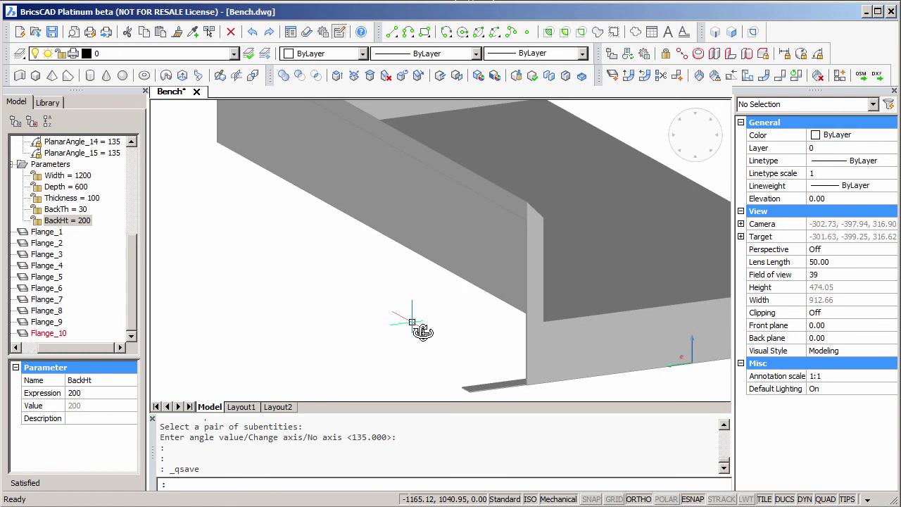
Step: Undo the parameter edits and angle constraint, restoring Width 1000, Depth 700, BackHt 350
key("ctrl+z")
key("ctrl+z")
key("ctrl+z")
key("ctrl+z")
key("ctrl+z")
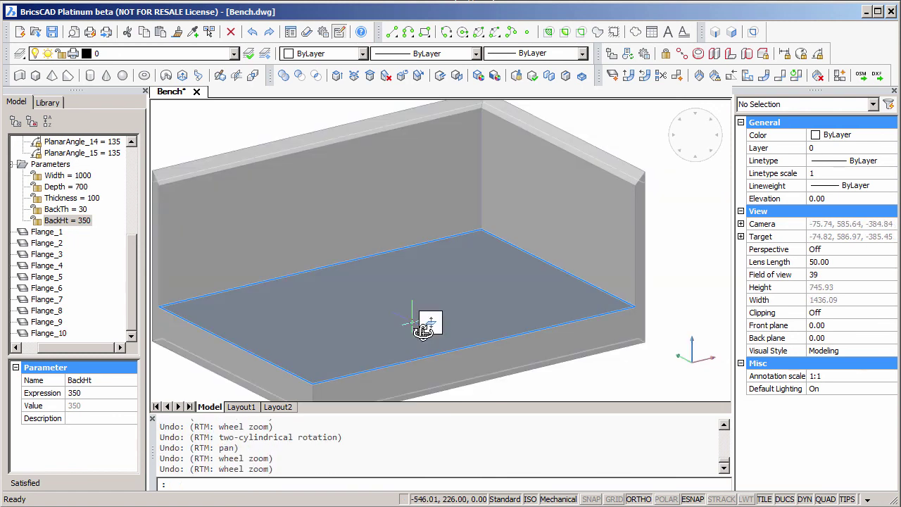
key("ctrl+z")
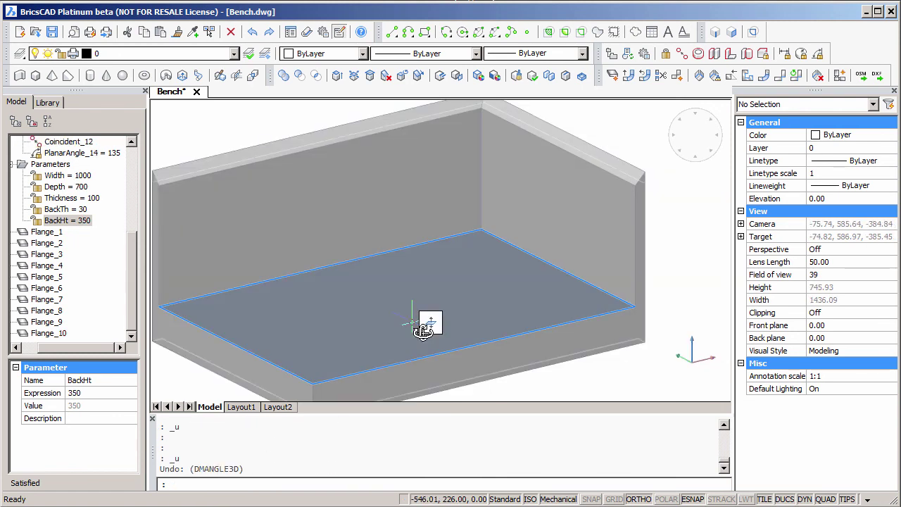
key("ctrl+z")
key("ctrl+z")
key("ctrl+z")
key("ctrl+z")
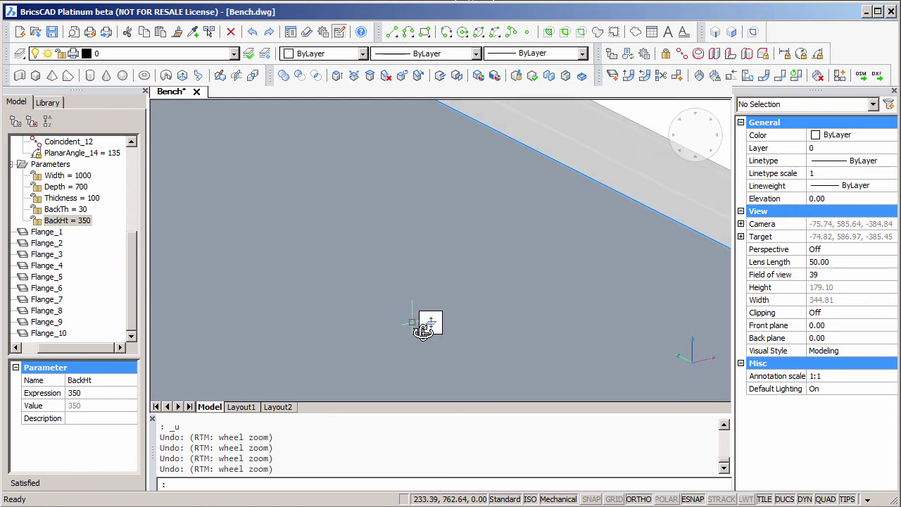
Step: Orbit and zoom in on the corner where the seat slab meets the back panel
scroll(413, 322, "down", 7)
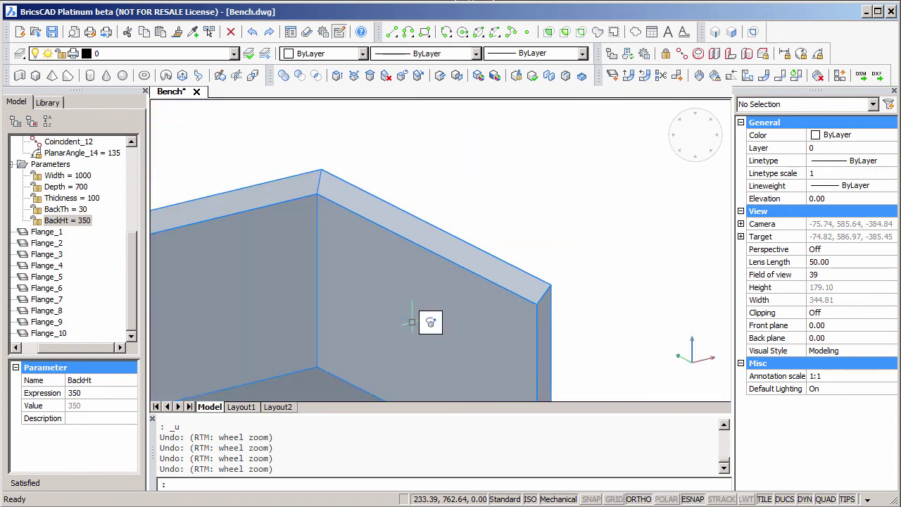
middle_click_drag(413, 322, 364, 357, "shift")
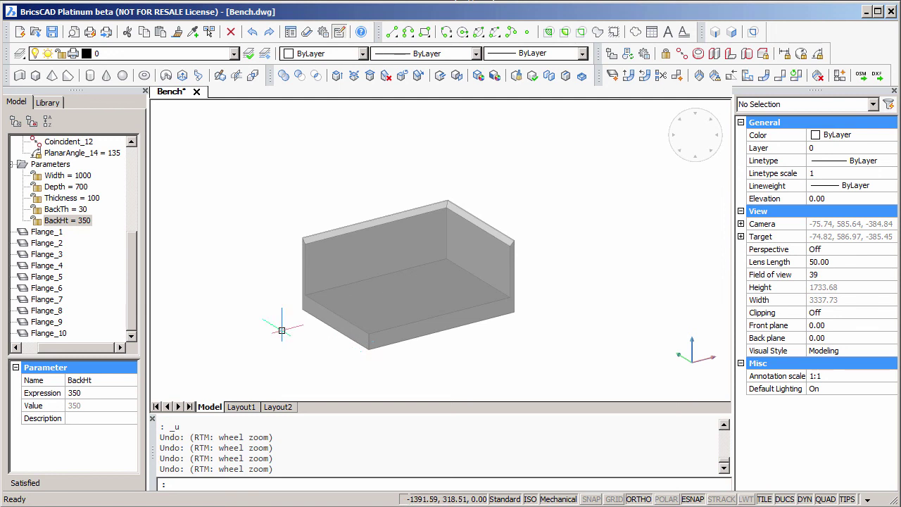
middle_click_drag(288, 323, 537, 237, "shift")
scroll(497, 332, "up", 6)
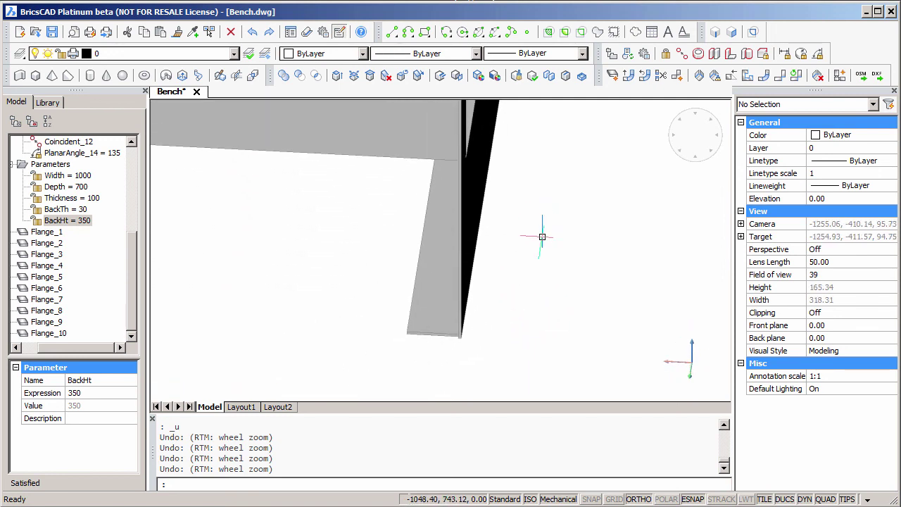
middle_click_drag(505, 361, 567, 357, "shift")
scroll(582, 262, "up", 2)
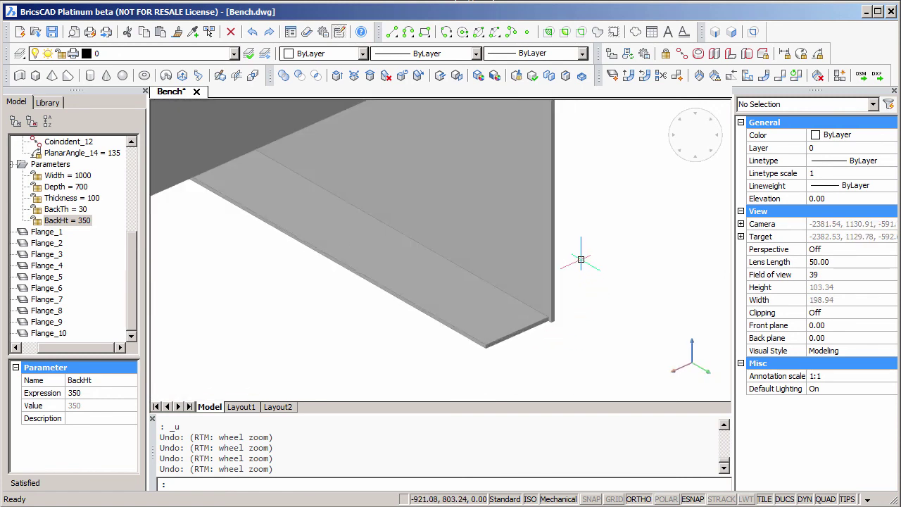
scroll(581, 259, "down", 5)
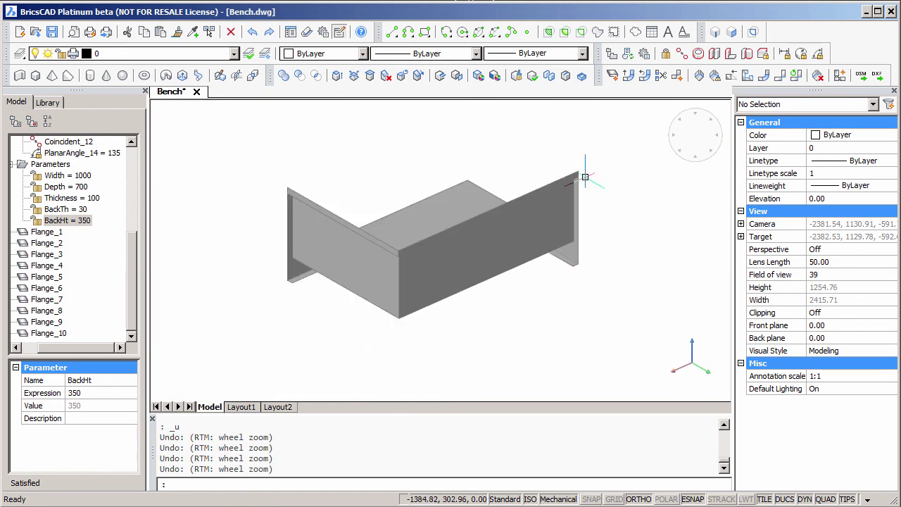
scroll(585, 176, "up", 5)
scroll(568, 172, "down", 6)
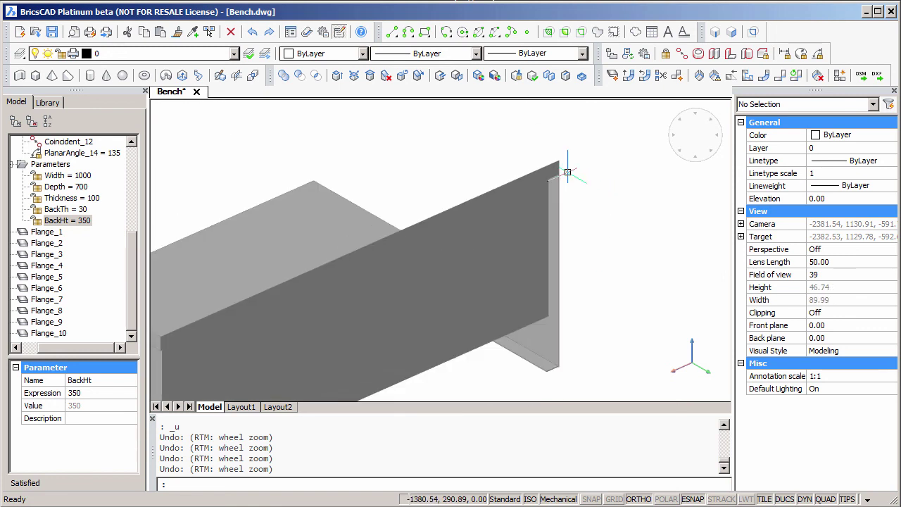
scroll(556, 363, "up", 2)
scroll(555, 331, "up", 2)
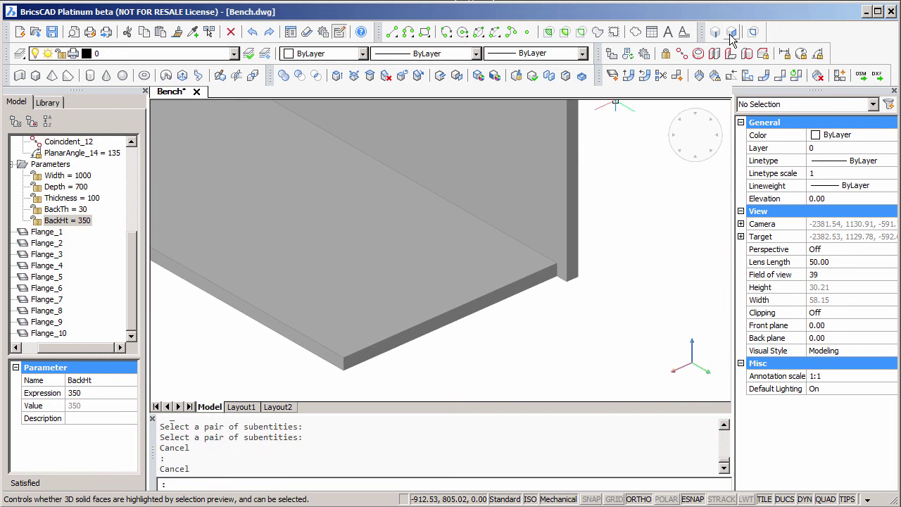
Step: Make faces selectable and add a coincident constraint from the slab face to the back panel
left_click(733, 32)
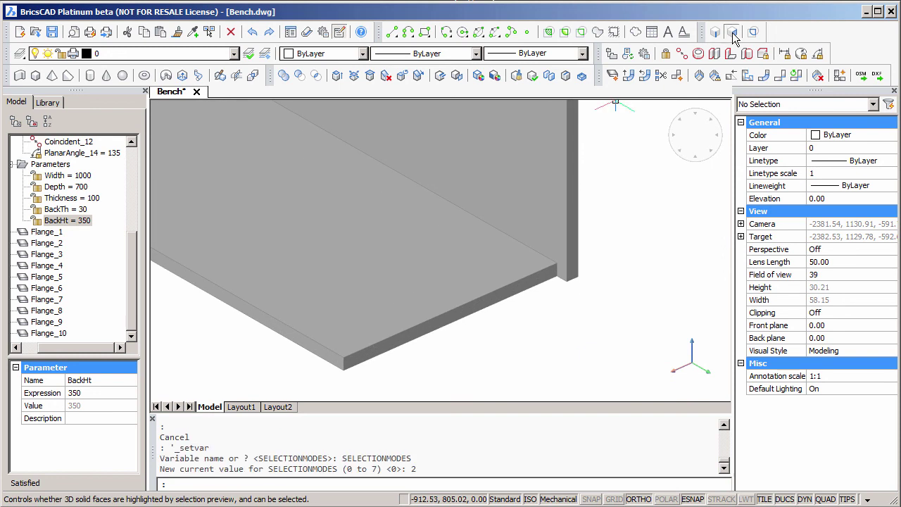
left_click(682, 55)
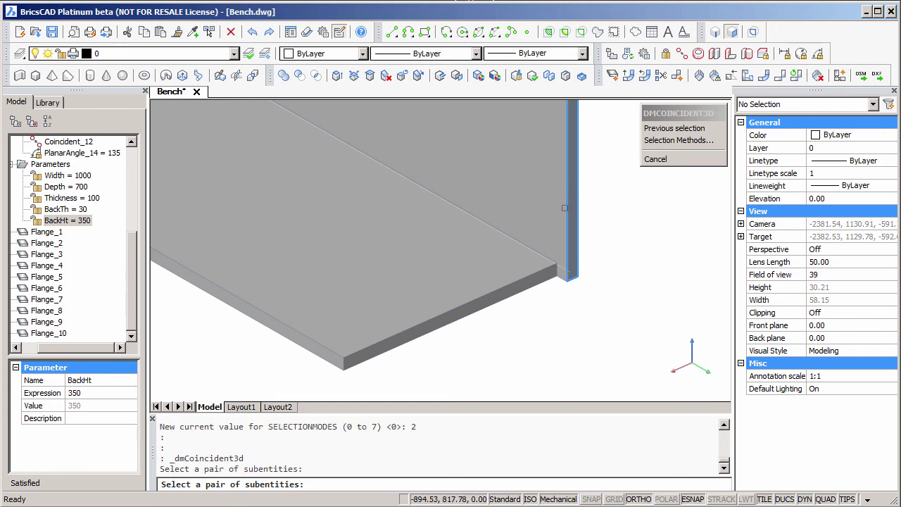
left_click(521, 286)
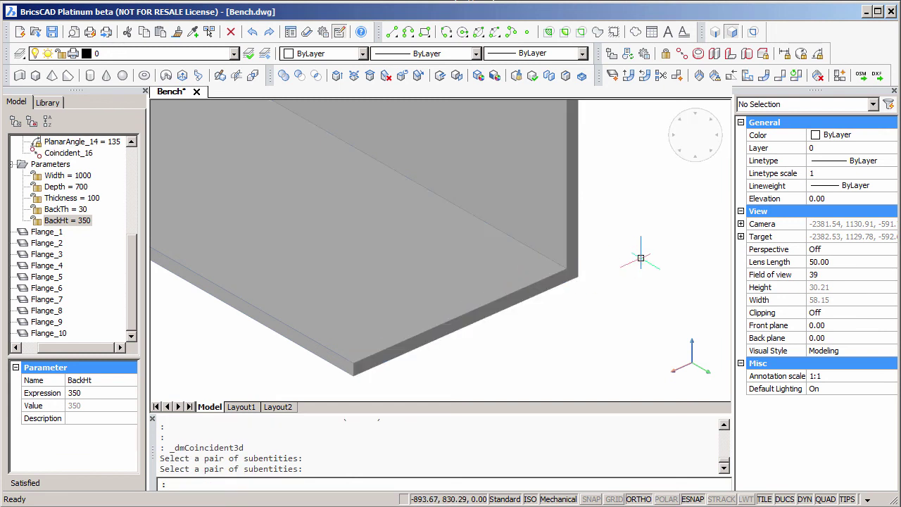
scroll(640, 258, "down", 10)
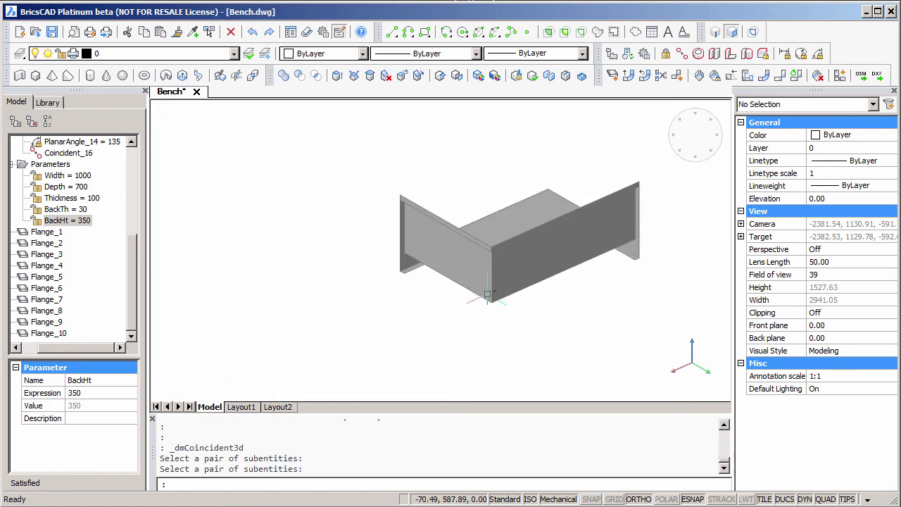
scroll(386, 277, "up", 10)
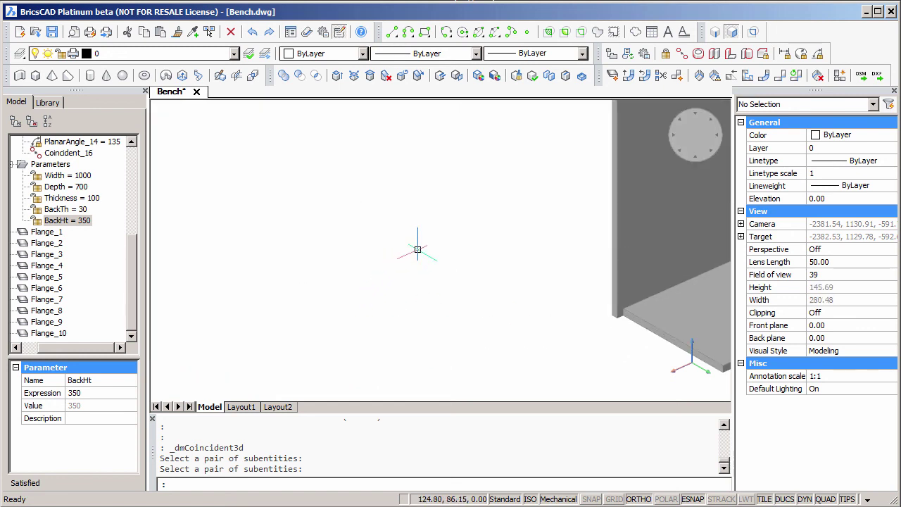
scroll(611, 331, "up", 4)
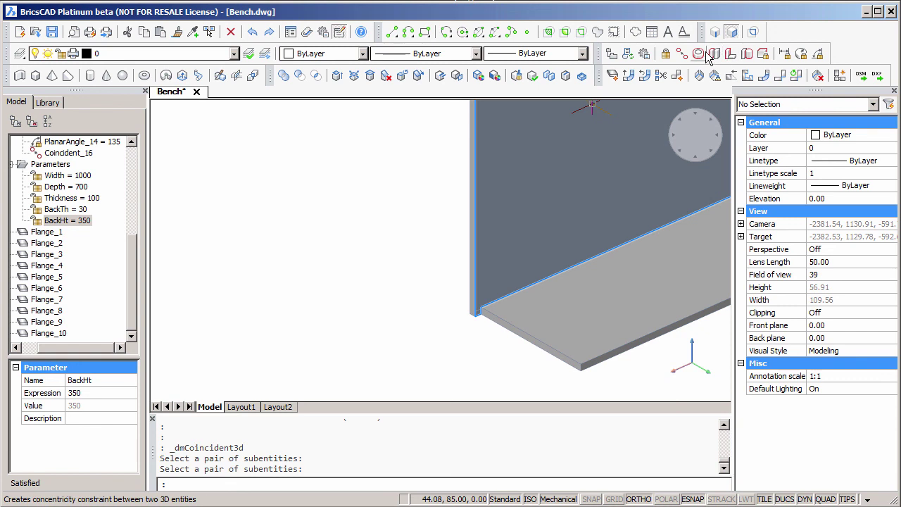
Step: Add a second coincident constraint, Coincident_17, end the command and save the drawing
left_click(699, 75)
scroll(438, 304, "up", 3)
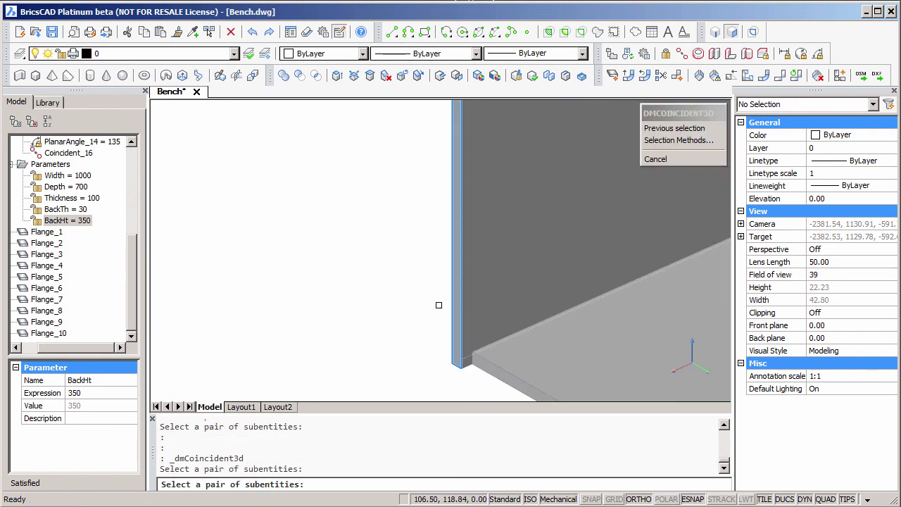
scroll(493, 369, "down", 7)
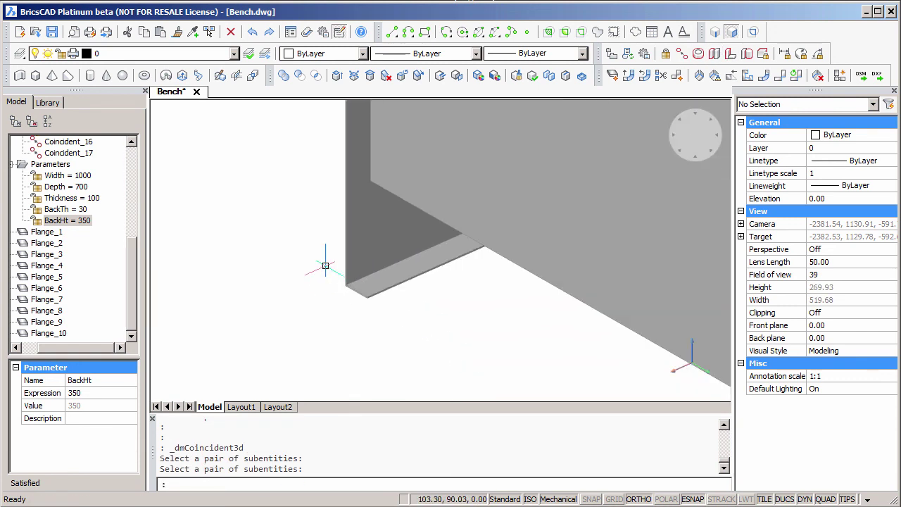
key("Escape")
left_click(53, 33)
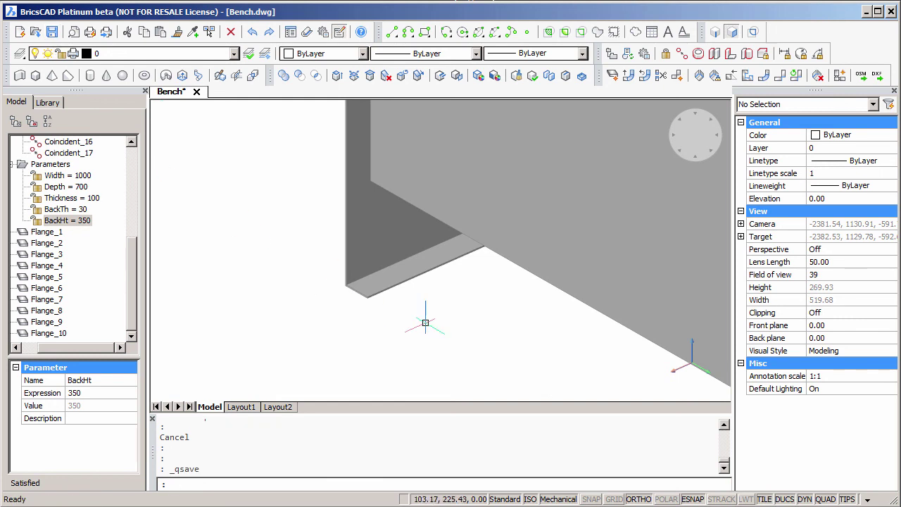
scroll(432, 314, "down", 3)
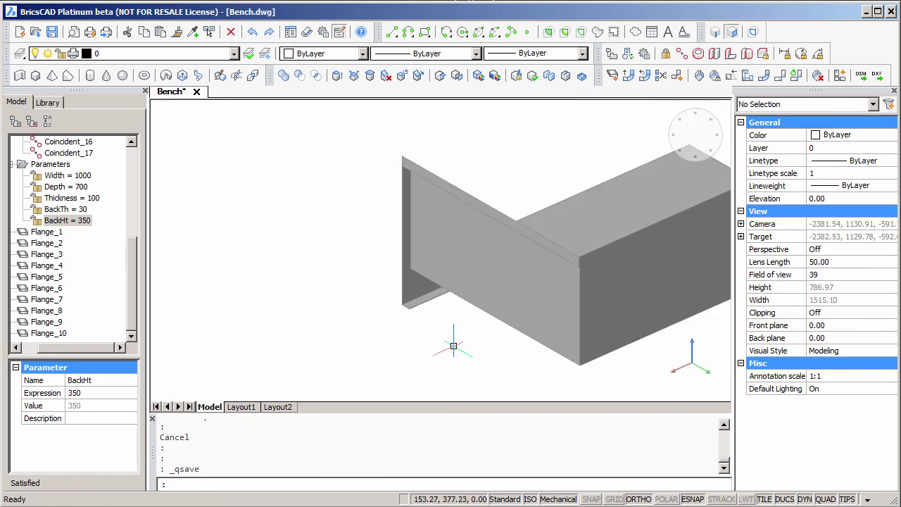
Step: From the top front left isometric view, change Width to 1200 and Depth to 600
middle_click_drag(451, 346, 274, 334, "shift")
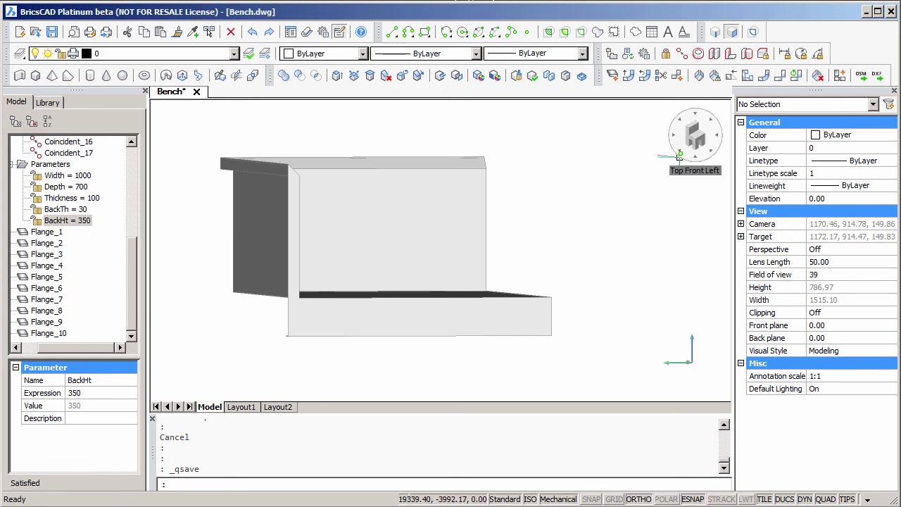
left_click(679, 155)
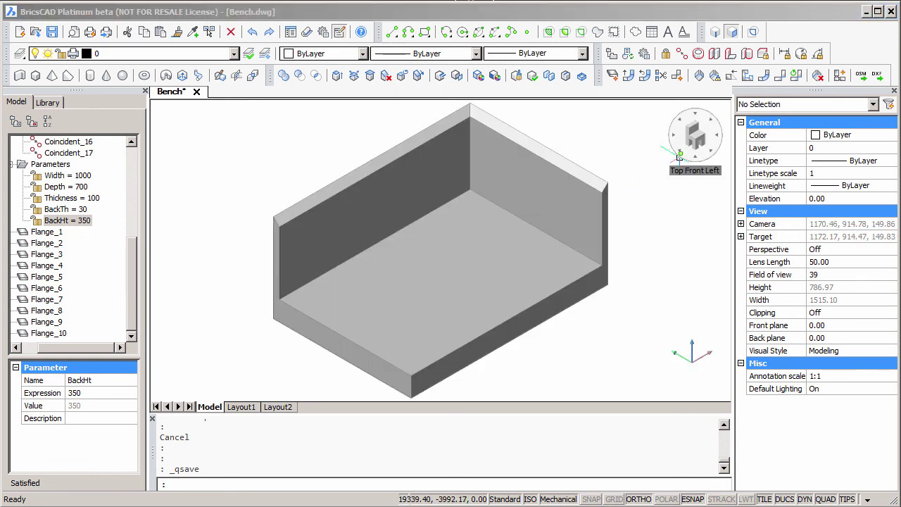
left_click(73, 176)
left_click(97, 393)
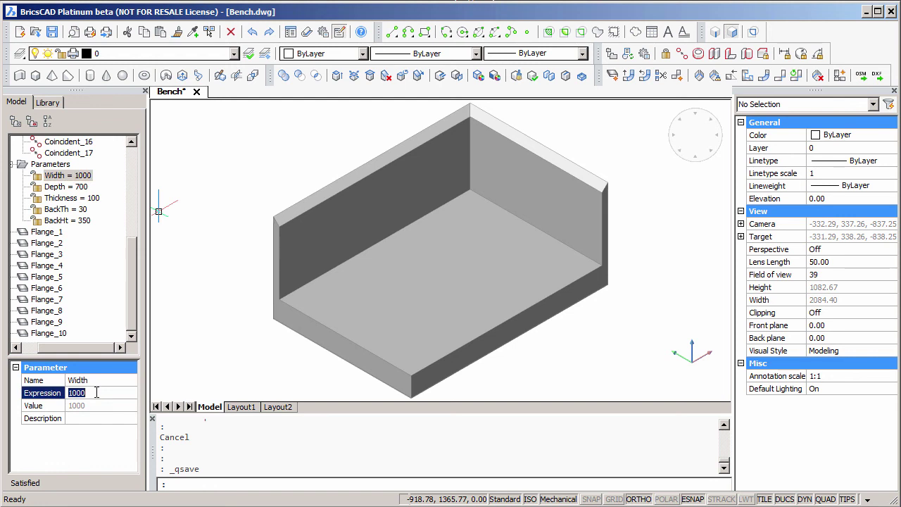
type("12")
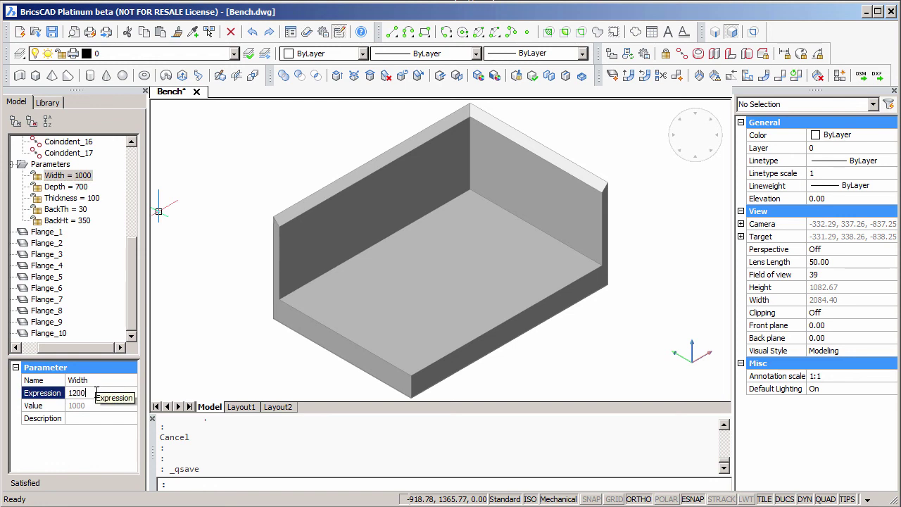
key("Return")
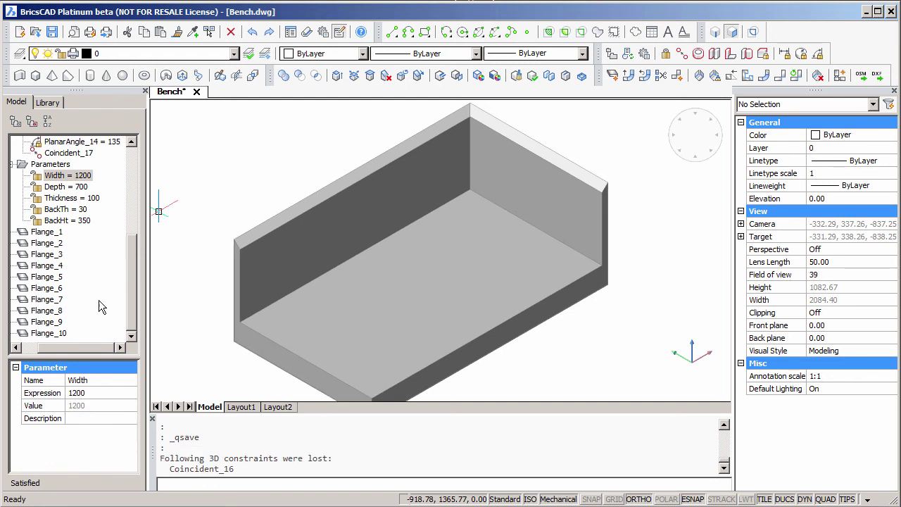
left_click(70, 187)
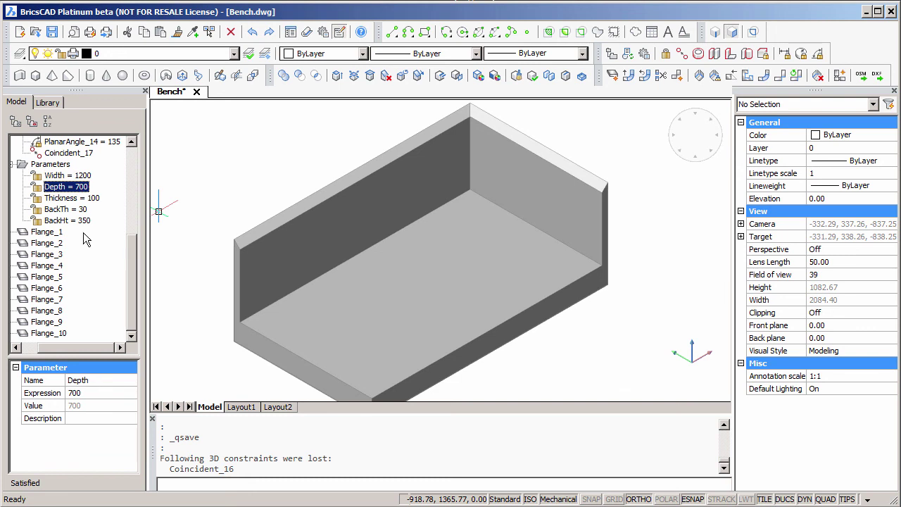
left_click(93, 394)
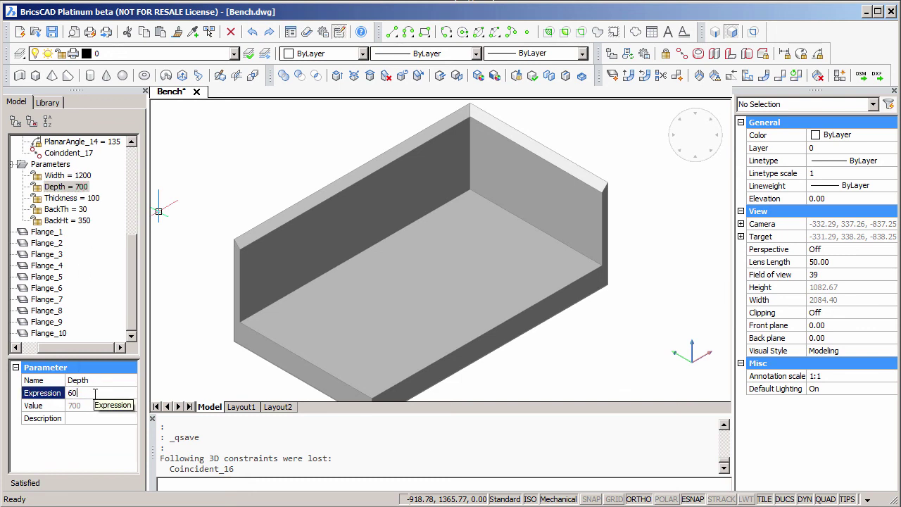
key("Return")
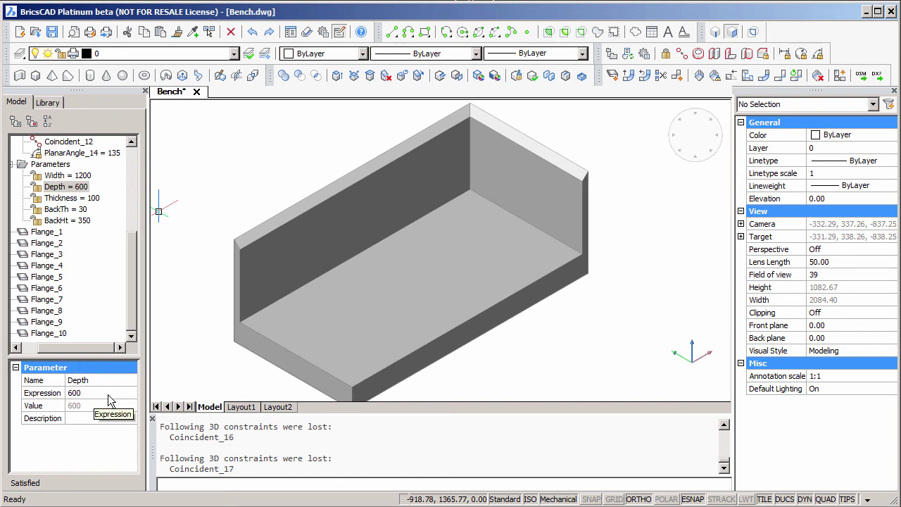
Step: Orbit the resized bench to view it from below, front-on and from the other side
middle_click_drag(523, 372, 664, 336, "shift")
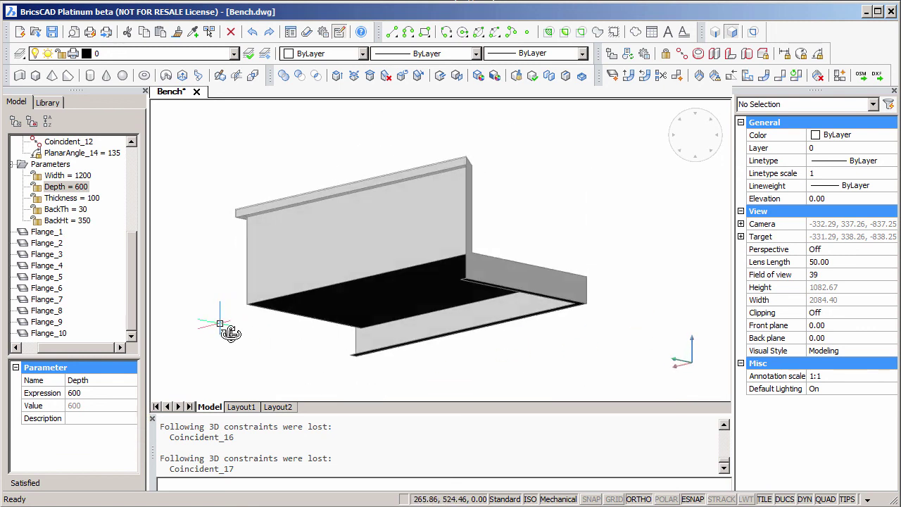
middle_click_drag(230, 333, 164, 351, "shift")
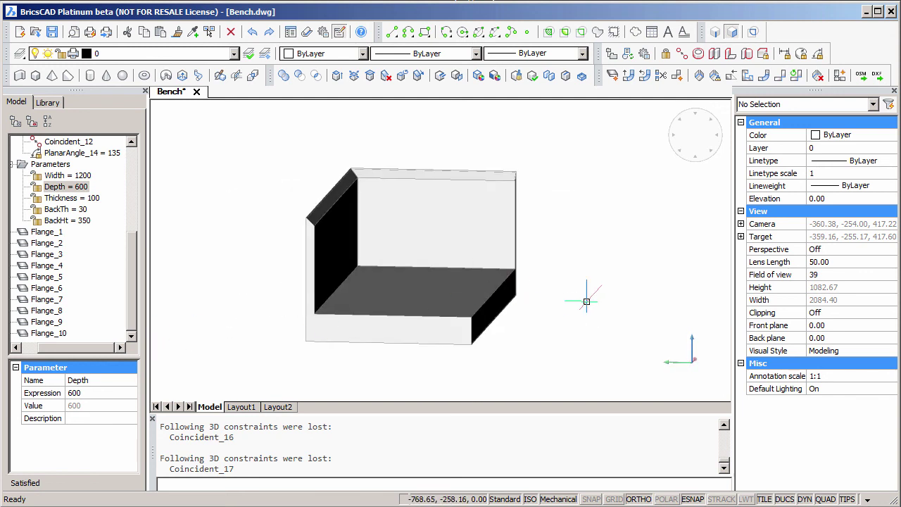
middle_click_drag(587, 301, 515, 334, "shift")
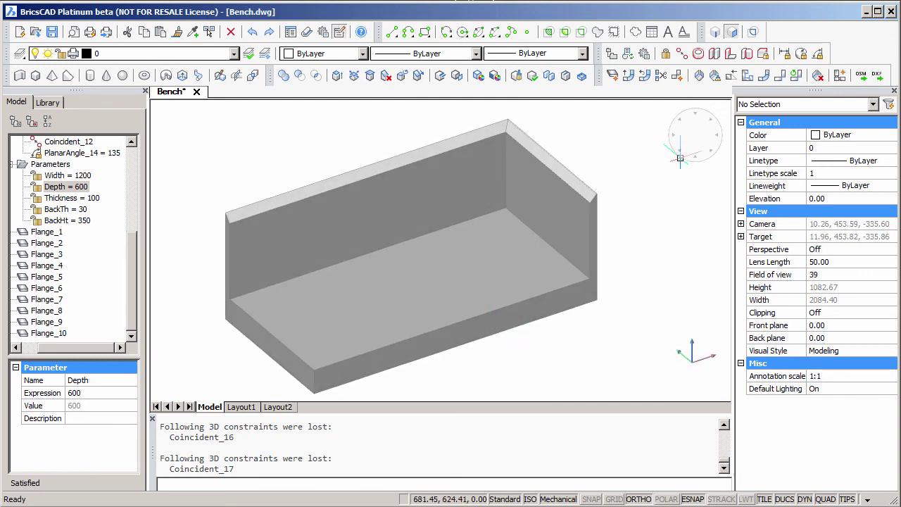
Step: Return to the isometric view and quick-save the bench at Width 1200 and Depth 600
left_click(680, 157)
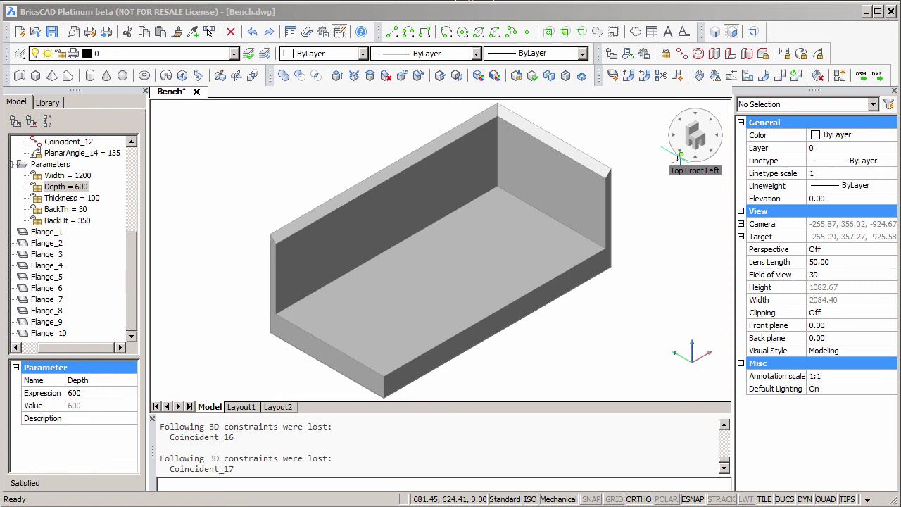
left_click(52, 33)
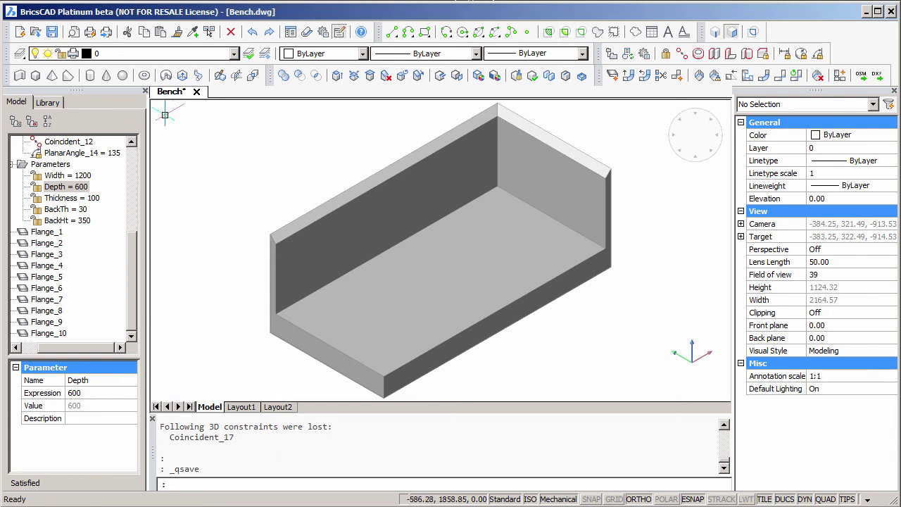